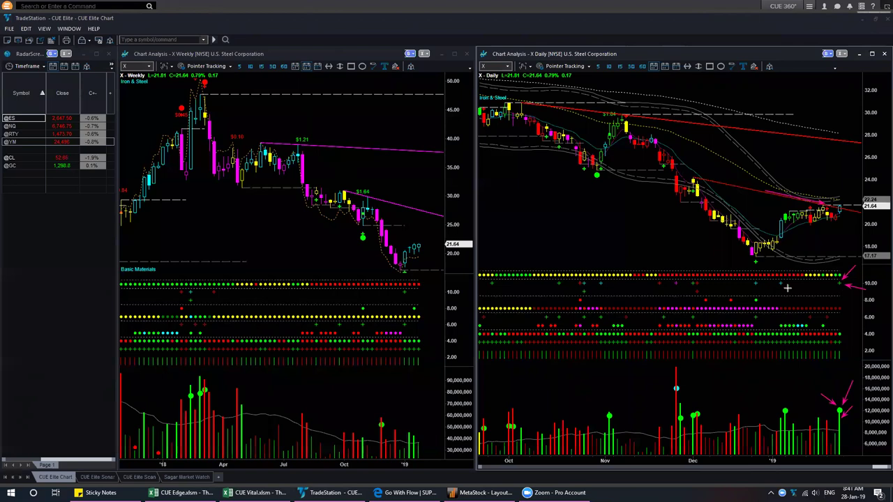
pyautogui.moveTo(771, 294); pyautogui.dragTo(781, 286)
pyautogui.moveTo(700, 279)
pyautogui.mouseDown()
pyautogui.moveTo(707, 273)
pyautogui.moveTo(675, 275)
pyautogui.mouseUp()
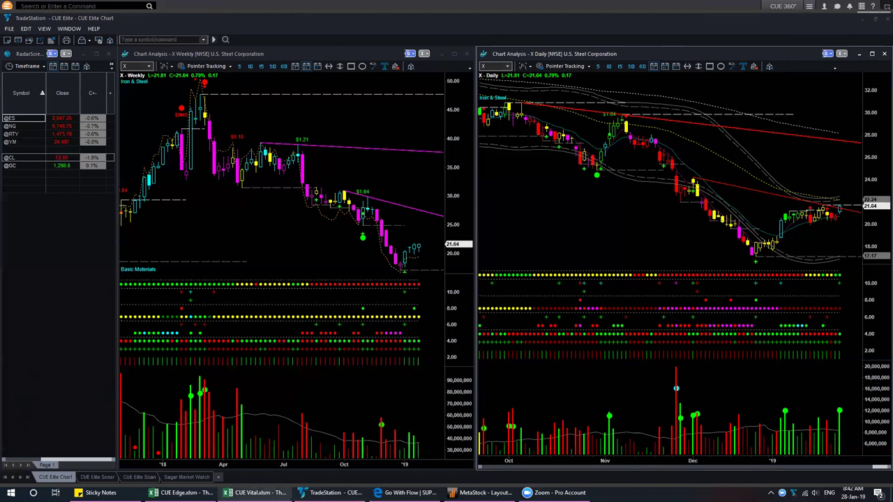
# Step: Switch to the CUE Vital workbook, enter X as the root stock and start streaming its company data and peer list
pyautogui.click(254, 492)
pyautogui.write('X')
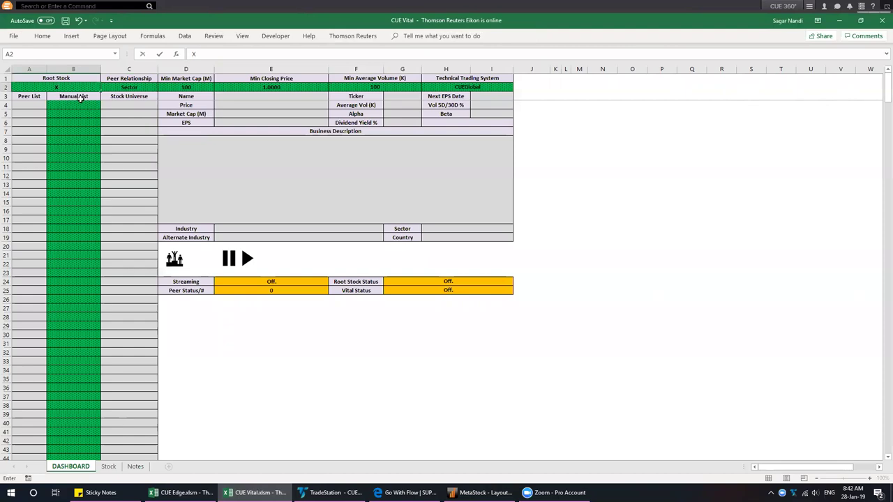
pyautogui.press('Return')
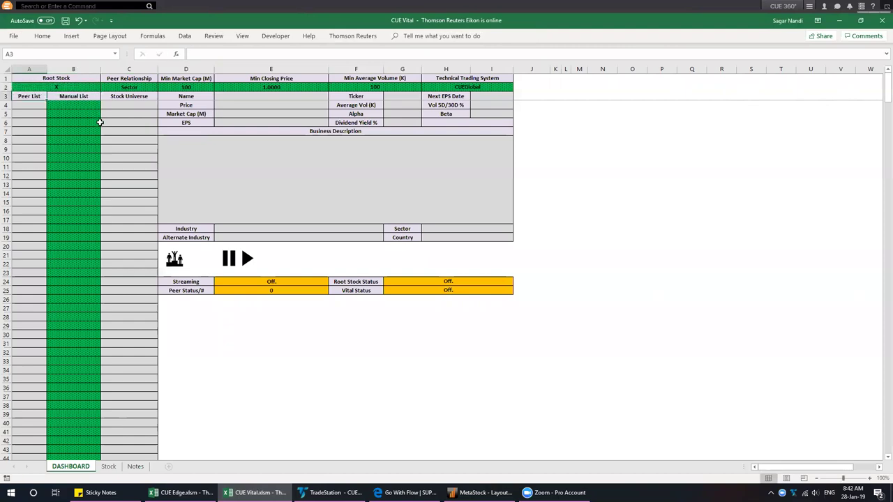
pyautogui.click(245, 259)
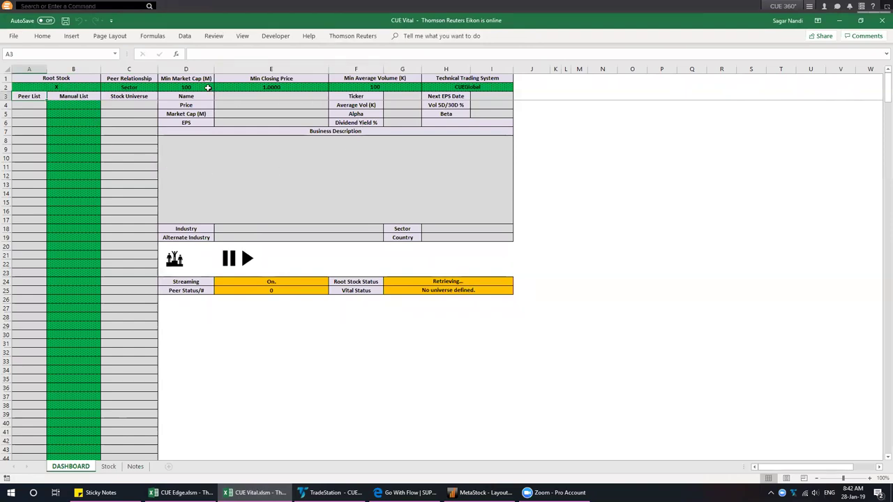
pyautogui.moveTo(193, 97); pyautogui.dragTo(389, 237)
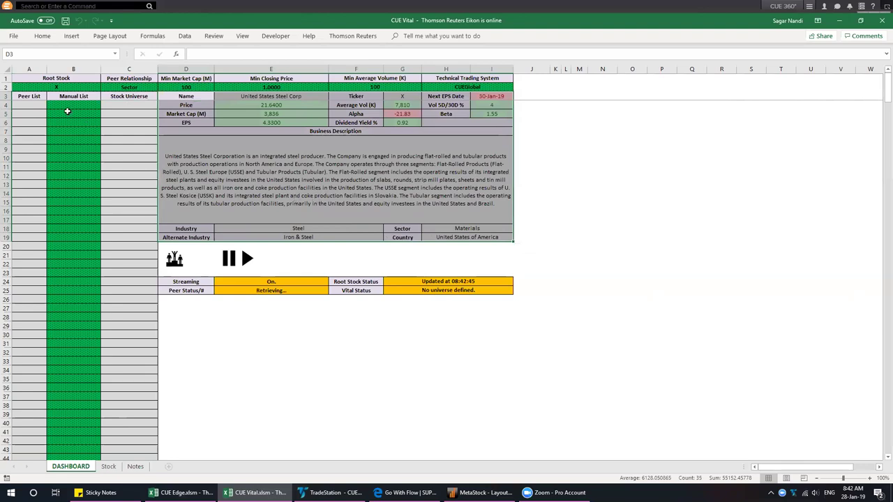
pyautogui.moveTo(30, 109); pyautogui.dragTo(30, 271)
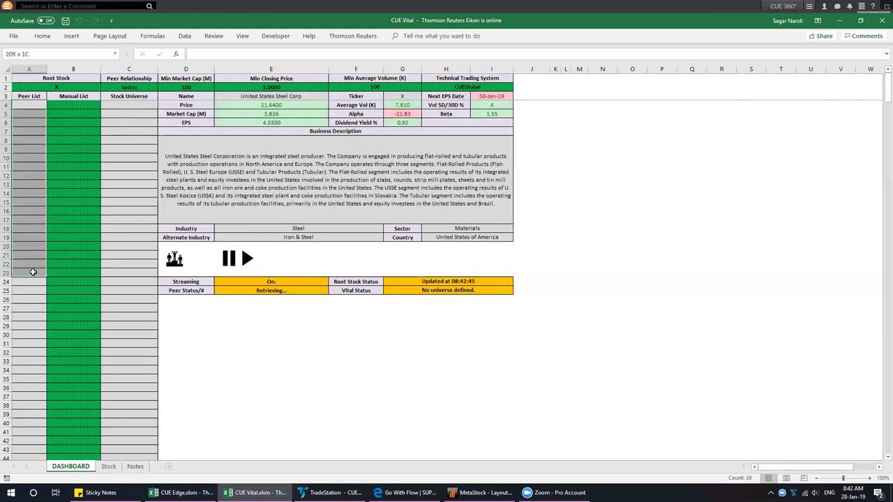
# Step: Set the peer relationship for the root stock to Industry
pyautogui.click(143, 87)
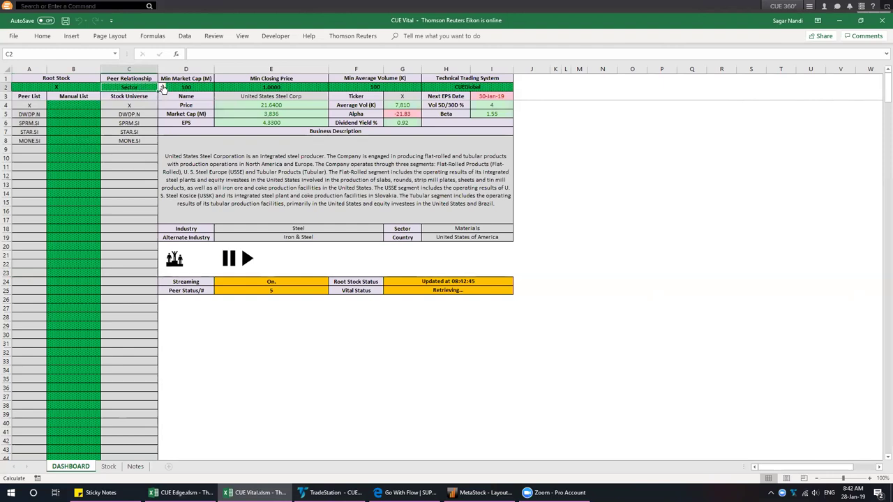
pyautogui.click(161, 87)
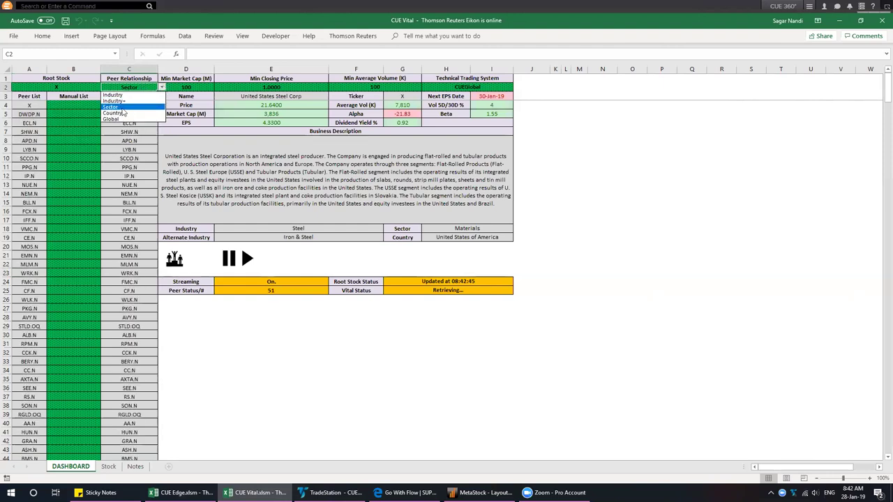
pyautogui.click(124, 95)
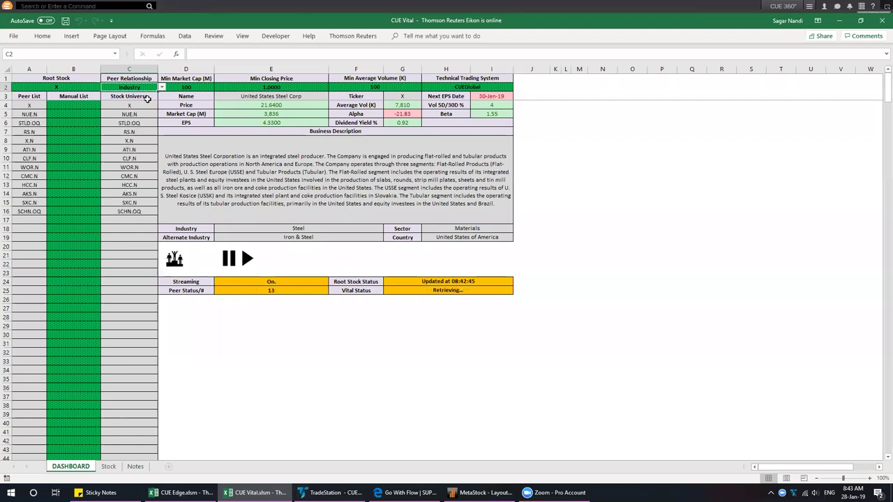
pyautogui.click(161, 87)
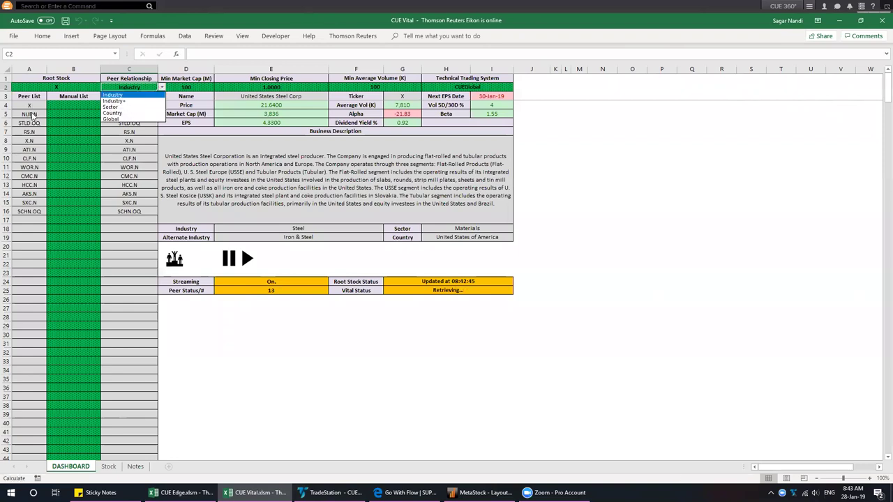
pyautogui.press('Down')
pyautogui.press('Down')
pyautogui.press('Down')
pyautogui.press('Escape')
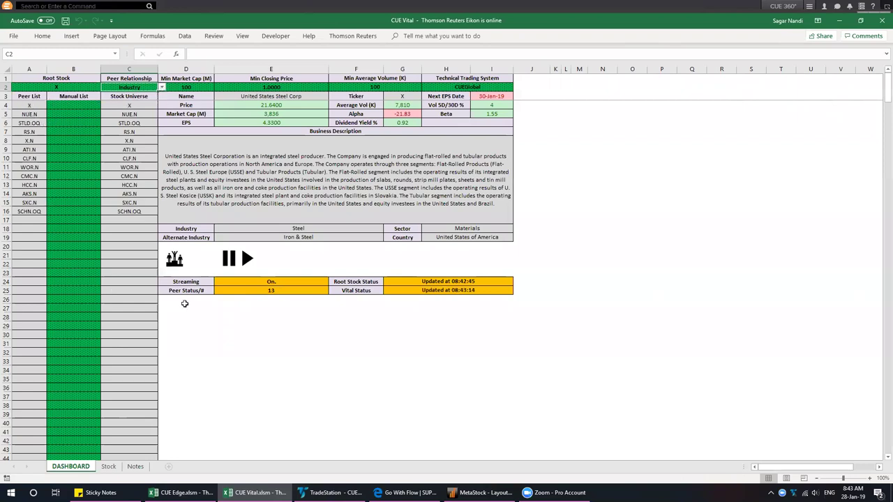
# Step: Check the industry peer list and the Vital Status, and open the peer comparison on the Stock sheet
pyautogui.moveTo(30, 108); pyautogui.dragTo(32, 254)
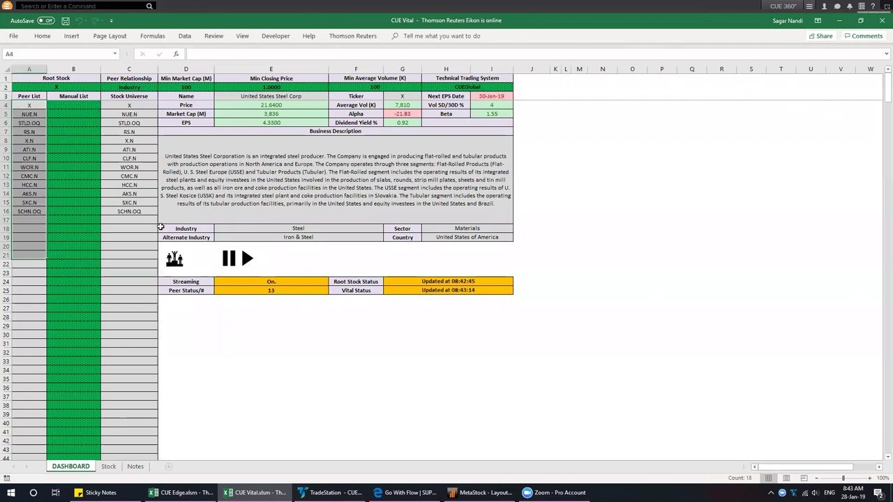
pyautogui.click(409, 290)
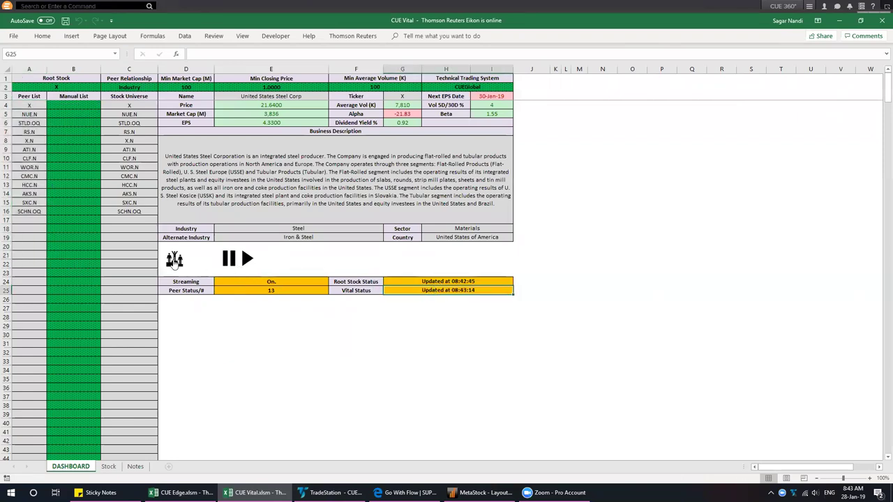
pyautogui.click(173, 258)
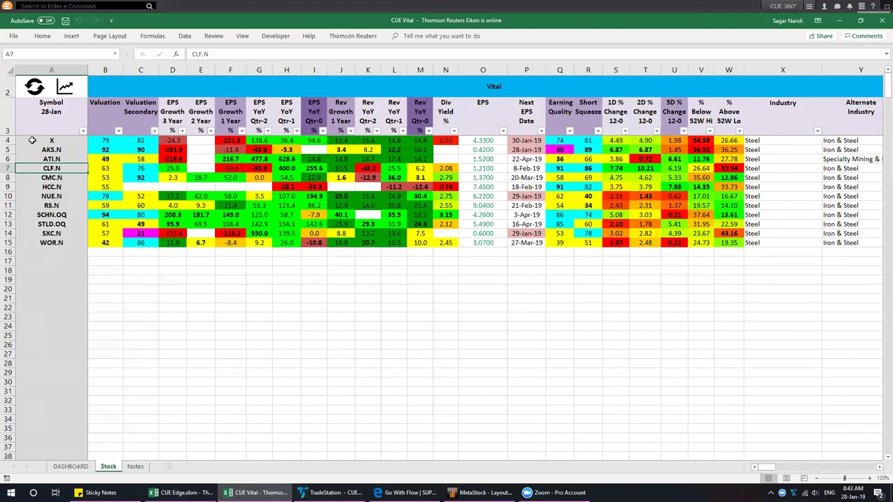
# Step: Examine stock X's row against the Valuation, quarterly EPS and dividend yield columns, focusing on its valuation score
pyautogui.click(9, 140)
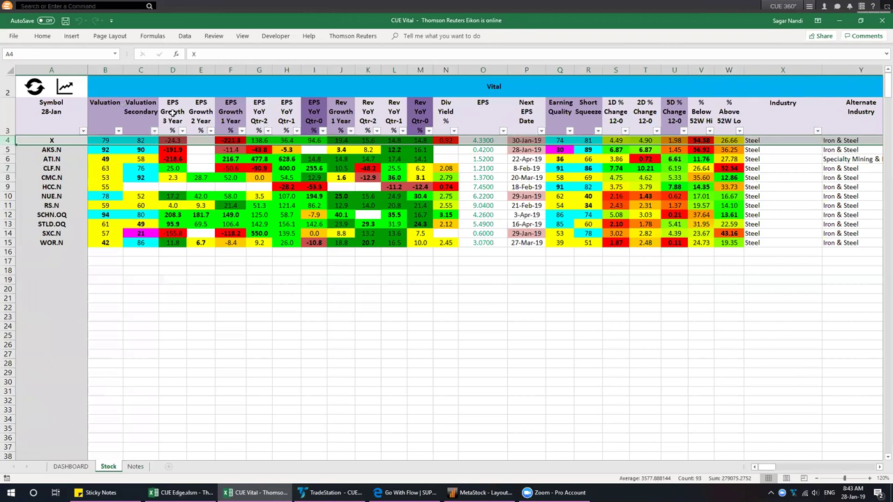
pyautogui.click(109, 71)
pyautogui.moveTo(314, 70); pyautogui.dragTo(258, 70)
pyautogui.click(444, 70)
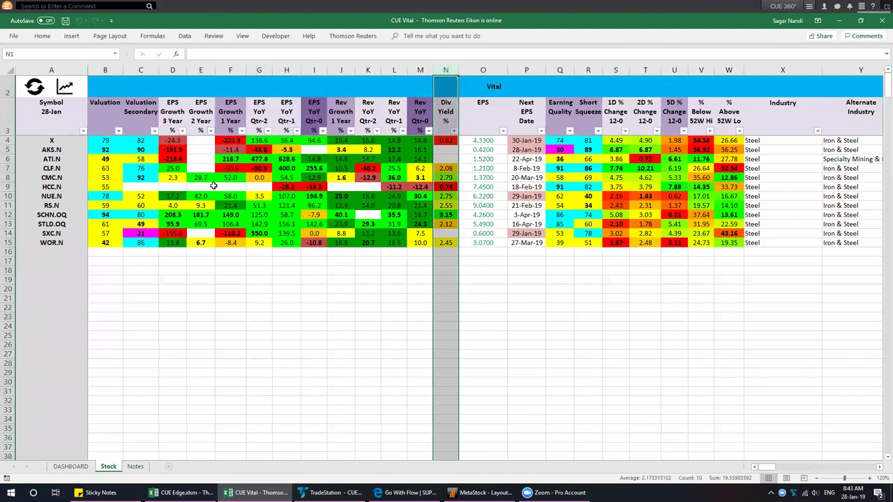
pyautogui.click(106, 141)
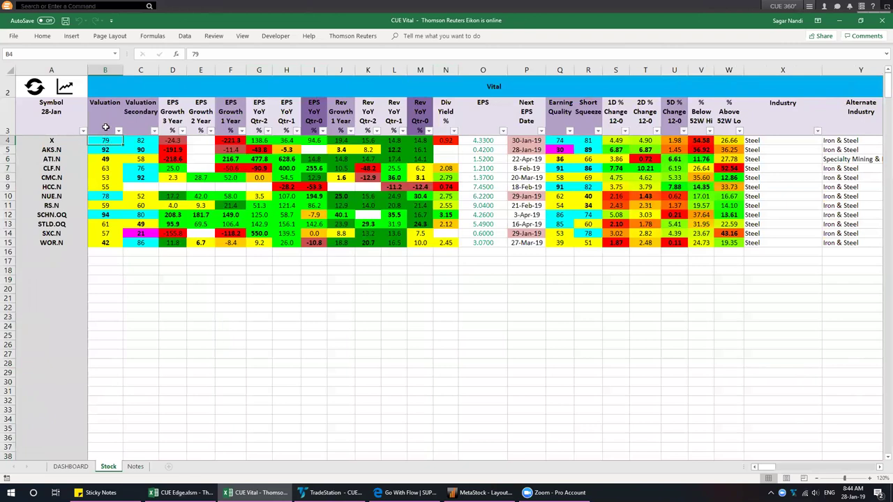
pyautogui.click(104, 107)
pyautogui.moveTo(105, 142)
pyautogui.mouseDown()
pyautogui.moveTo(104, 152)
pyautogui.moveTo(104, 143)
pyautogui.mouseUp()
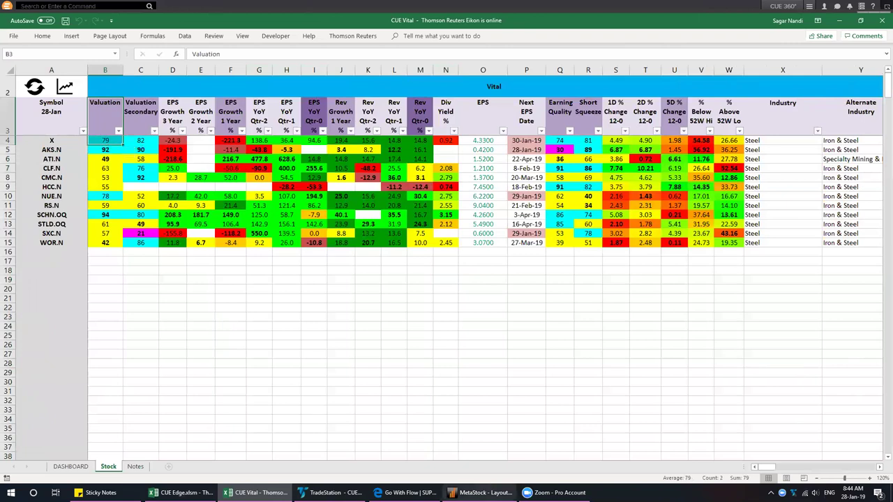
# Step: Switch to TradeStation to glance at the U.S. Steel weekly and daily charts, and return to the CUE Vital stock comparison
pyautogui.click(481, 493)
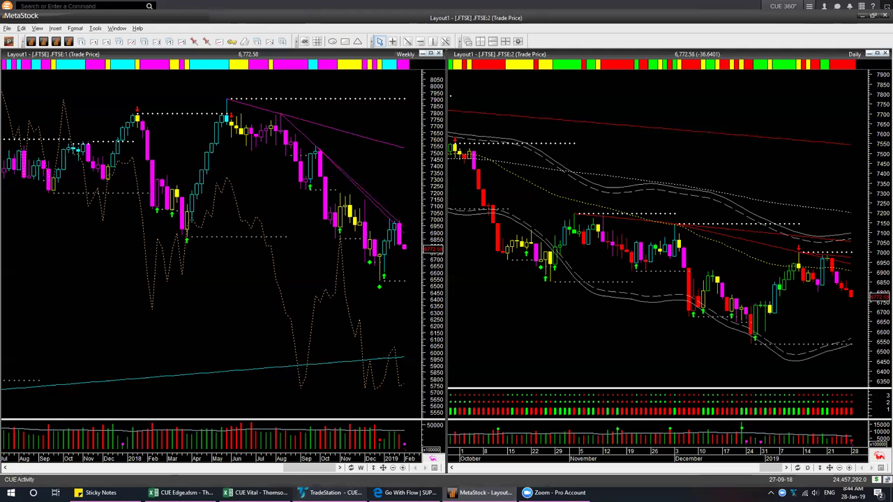
pyautogui.click(331, 492)
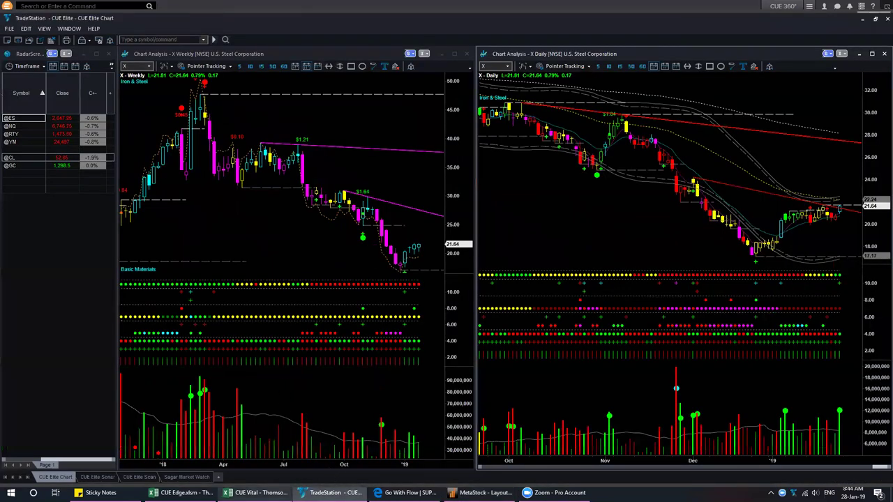
pyautogui.moveTo(261, 492)
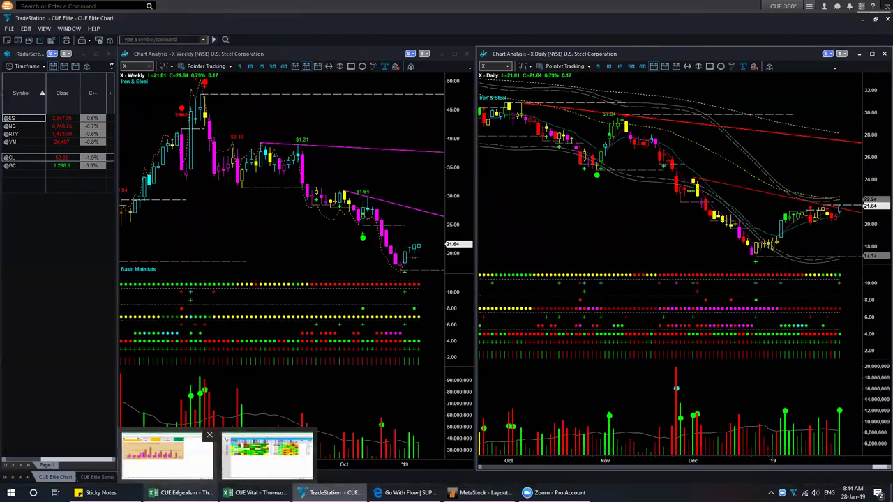
pyautogui.click(267, 453)
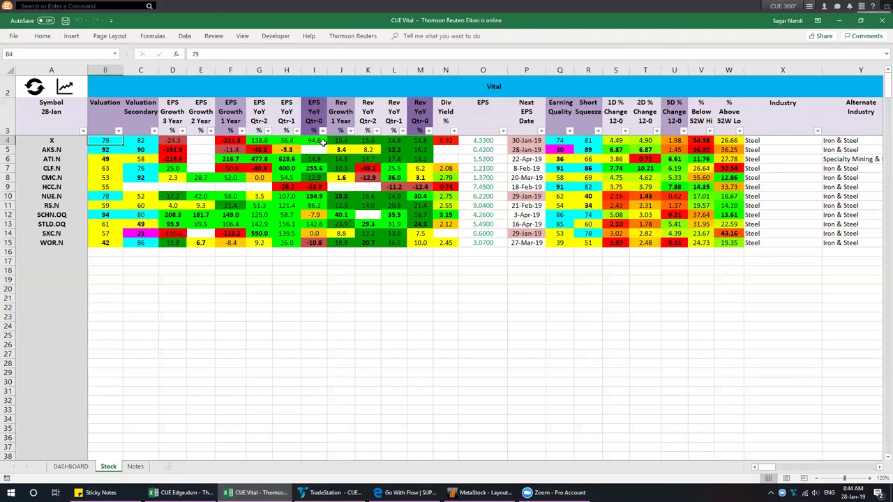
# Step: Examine stock X's yearly EPS growth, its three quarterly EPS changes and its dividend yield in the peer comparison
pyautogui.moveTo(235, 140); pyautogui.dragTo(179, 140)
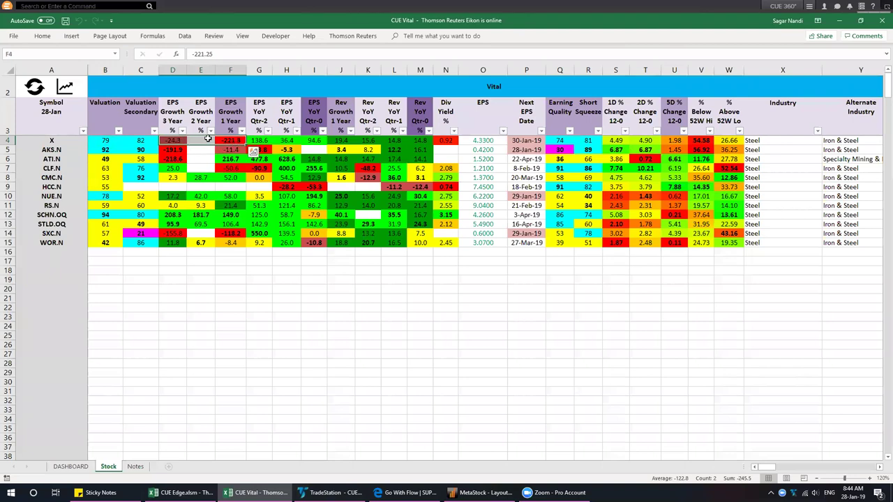
pyautogui.click(315, 139)
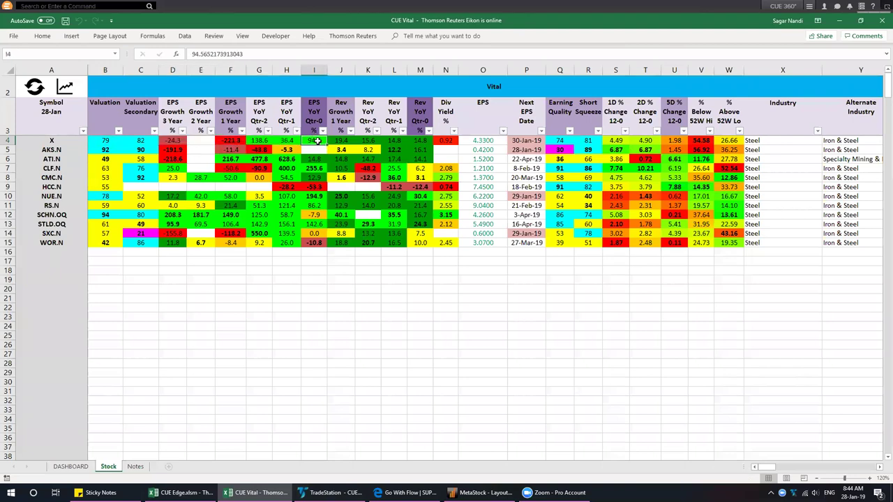
pyautogui.moveTo(313, 139); pyautogui.dragTo(260, 140)
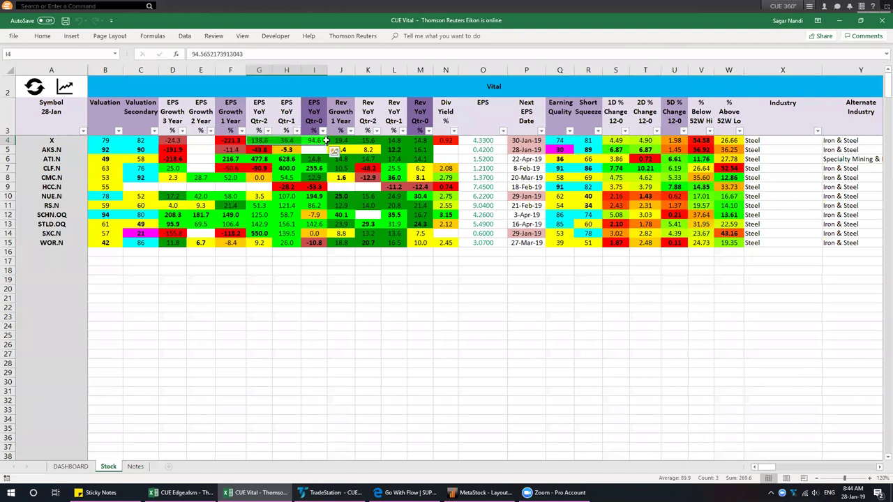
pyautogui.click(313, 142)
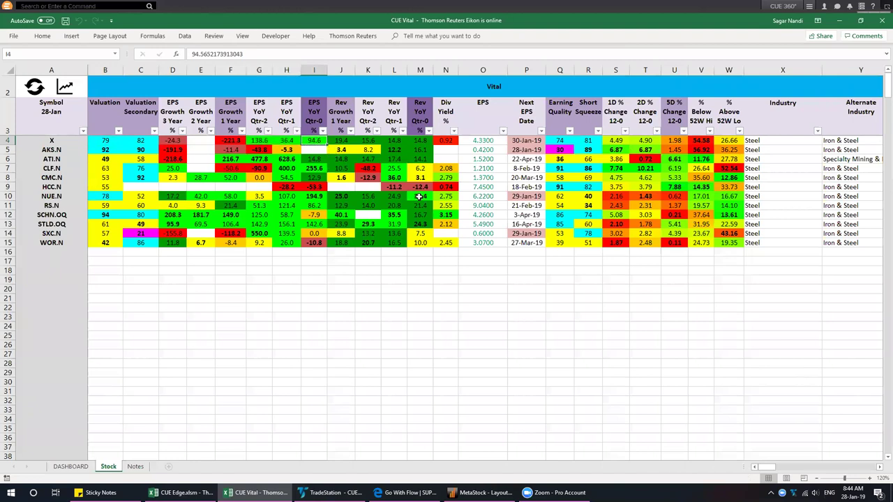
pyautogui.click(447, 140)
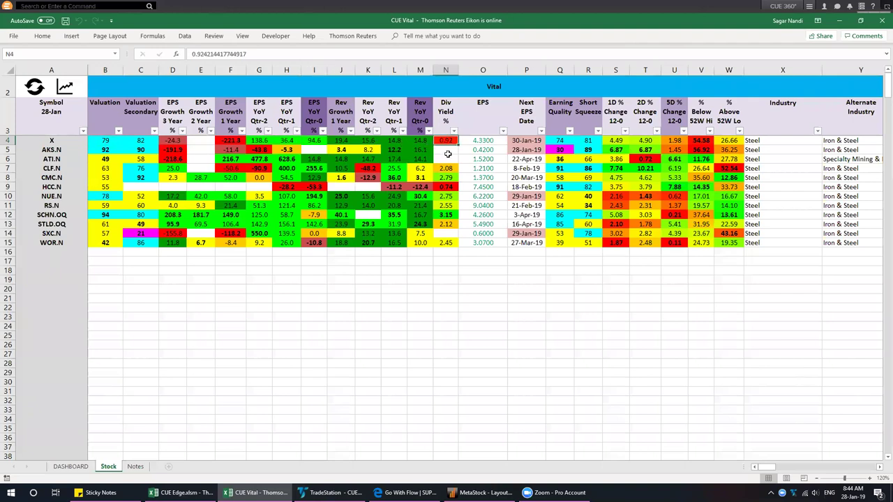
pyautogui.click(4, 140)
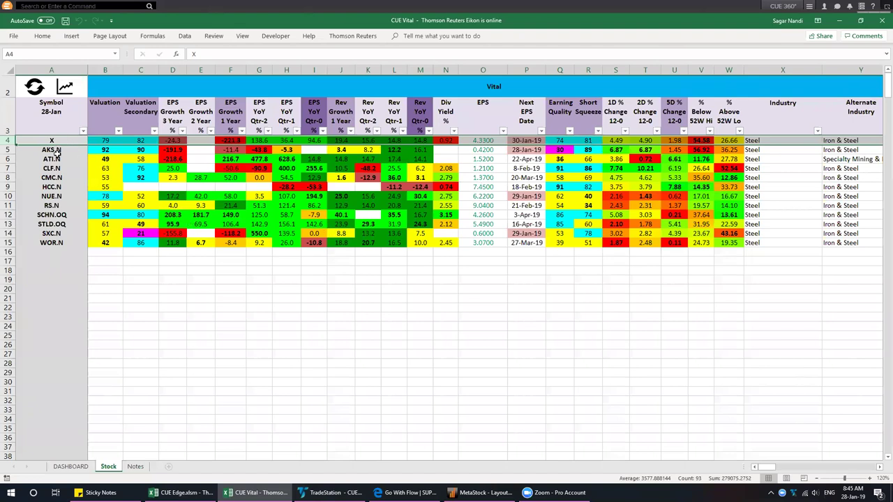
# Step: Sort the peer stocks by Valuation from highest to lowest and compare the top four across their valuation and EPS columns
pyautogui.click(100, 106)
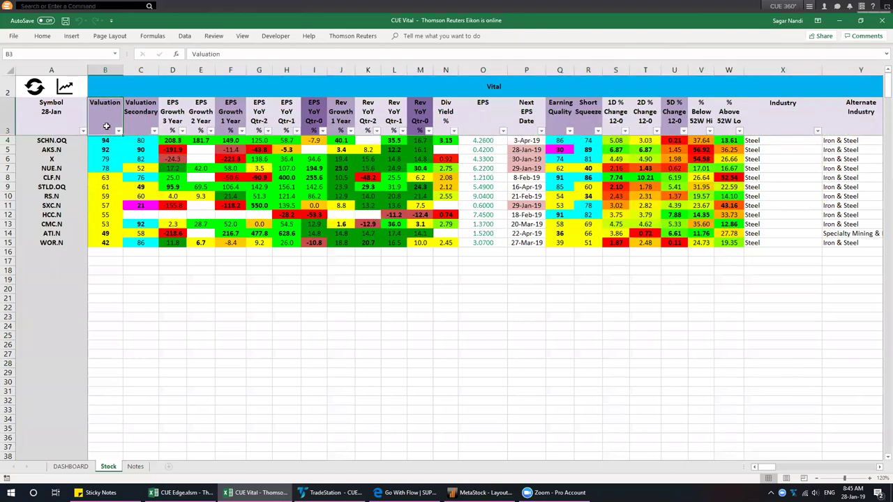
pyautogui.moveTo(101, 140); pyautogui.dragTo(101, 168)
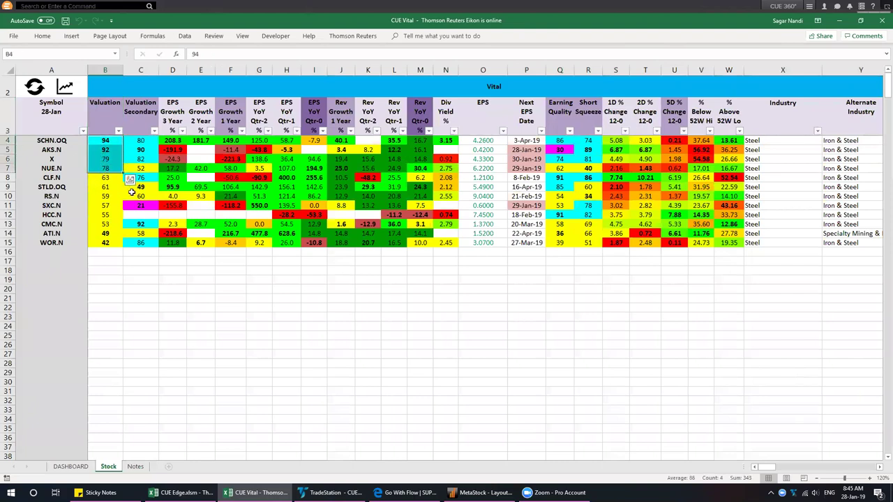
pyautogui.moveTo(100, 141); pyautogui.dragTo(315, 167)
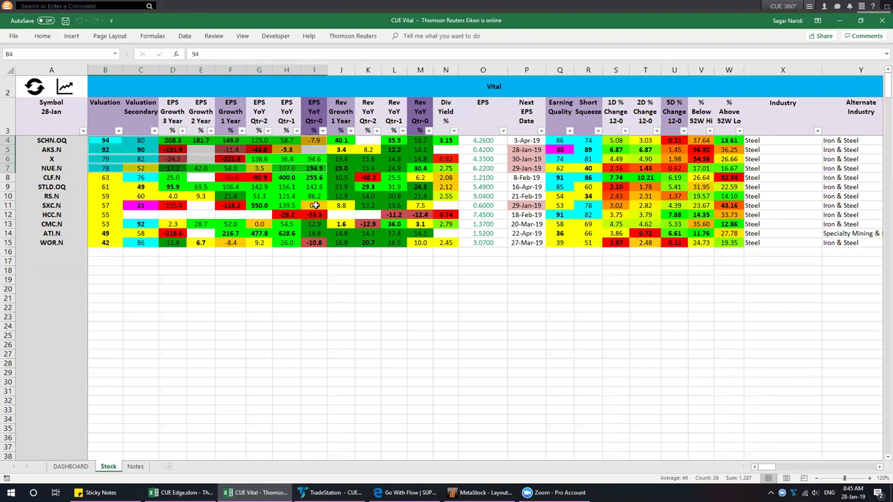
pyautogui.click(63, 160)
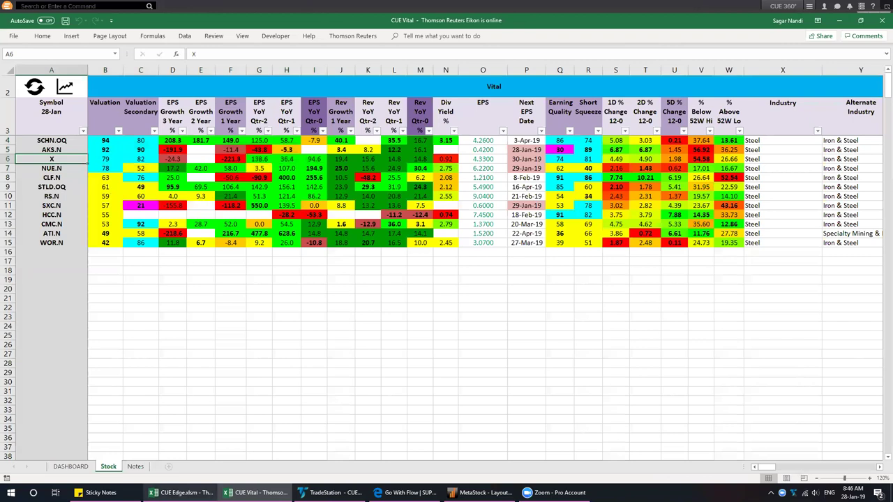
# Step: Switch to the CUE Edge workbook and filter the symbols on the Stock sheet by X
pyautogui.click(183, 492)
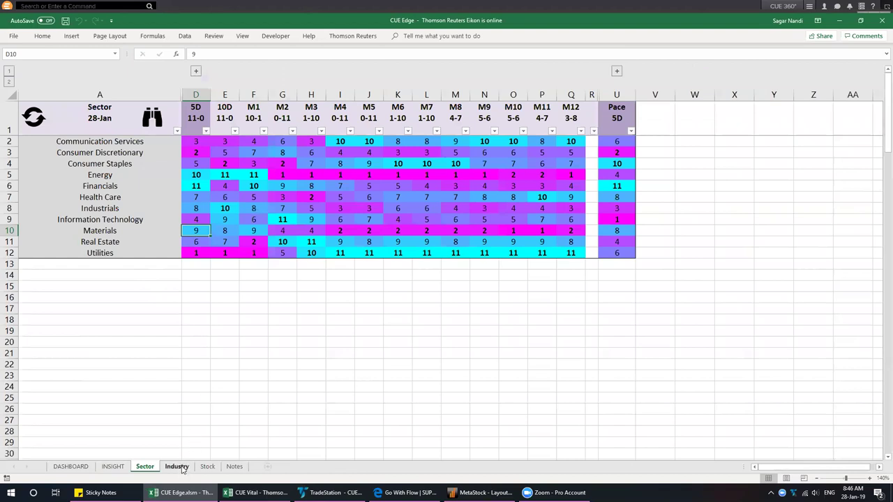
pyautogui.click(178, 467)
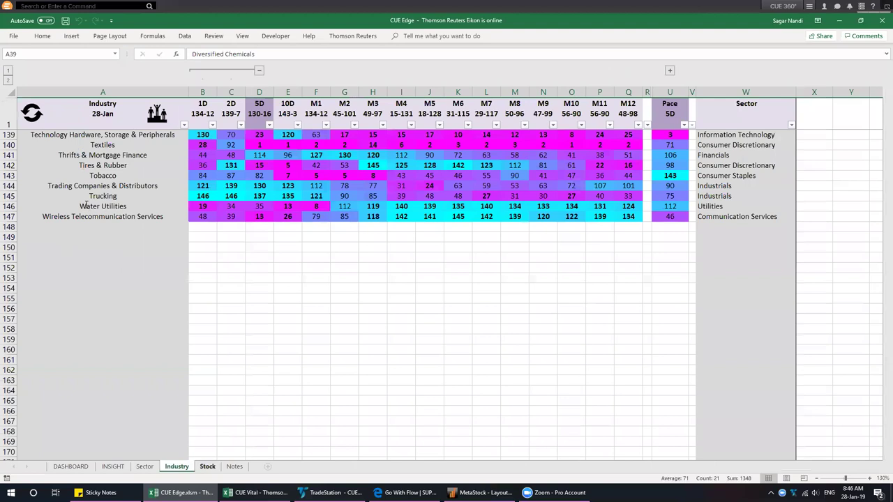
pyautogui.hotkey('ctrl', 'pagedown')
pyautogui.hotkey('alt', 'Down')
pyautogui.write('X')
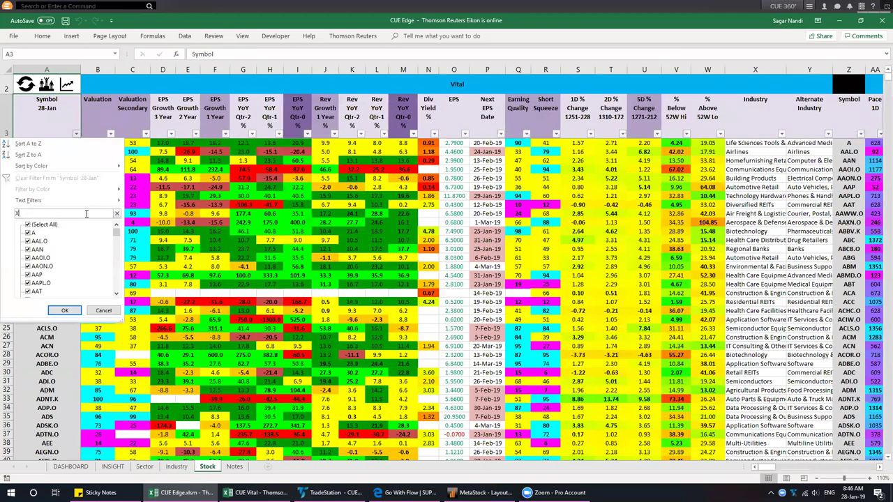
pyautogui.press('Return')
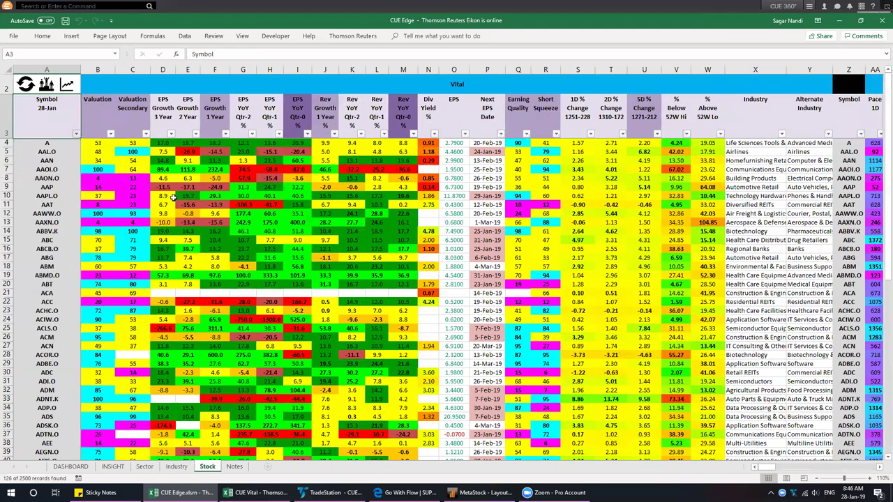
# Step: Find stock X among the filtered symbols and narrow the Stock sheet to its Steel industry peers
pyautogui.scroll(-3, 79, 156)
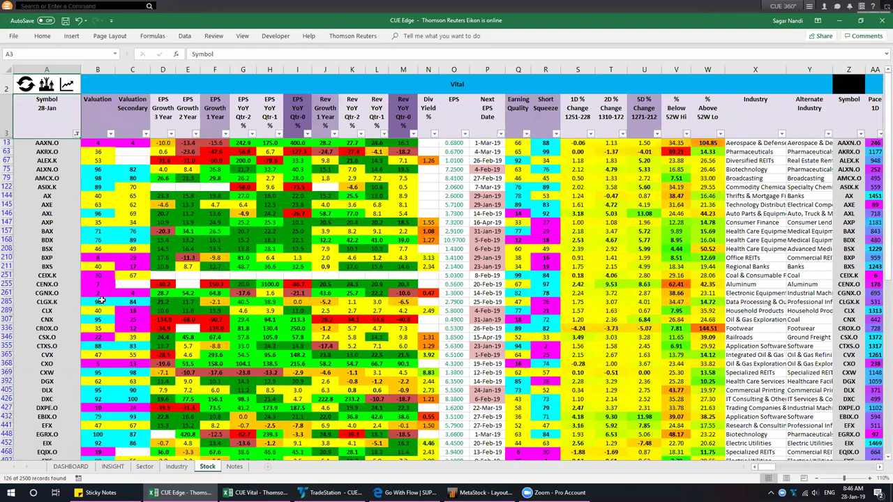
pyautogui.scroll(-1, 88, 383)
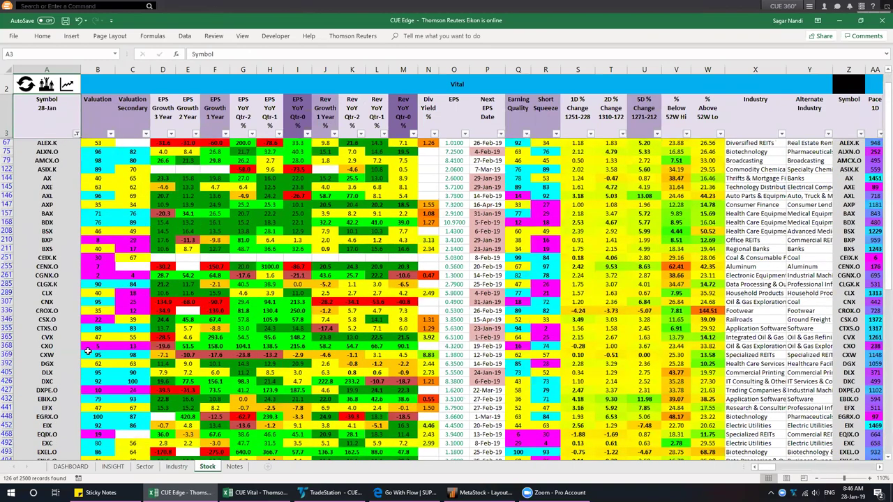
pyautogui.scroll(-1, 87, 352)
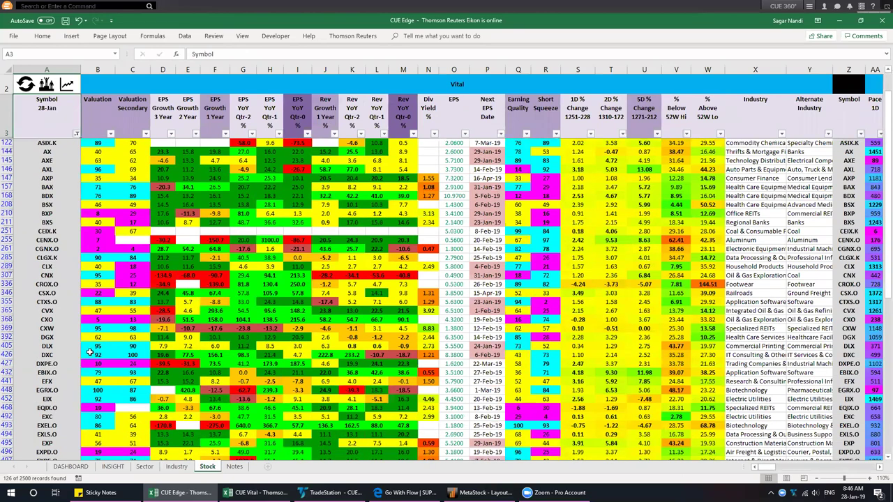
pyautogui.scroll(-1, 89, 352)
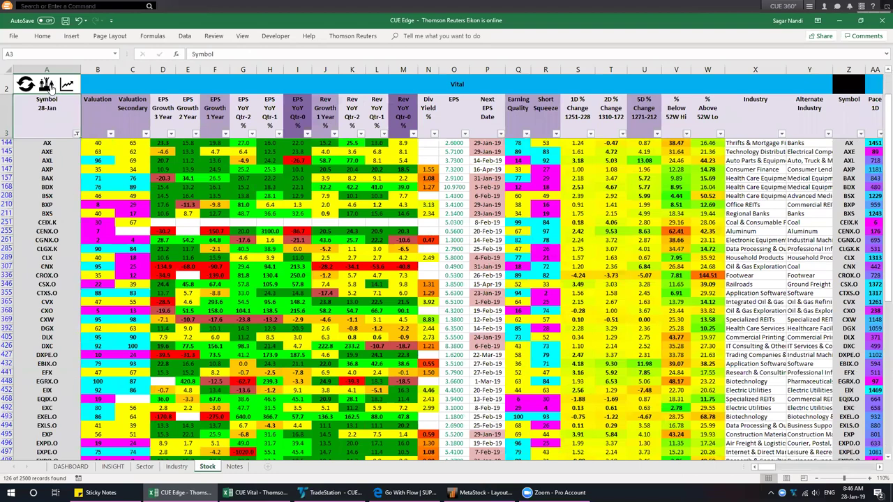
pyautogui.scroll(-4, 50, 85)
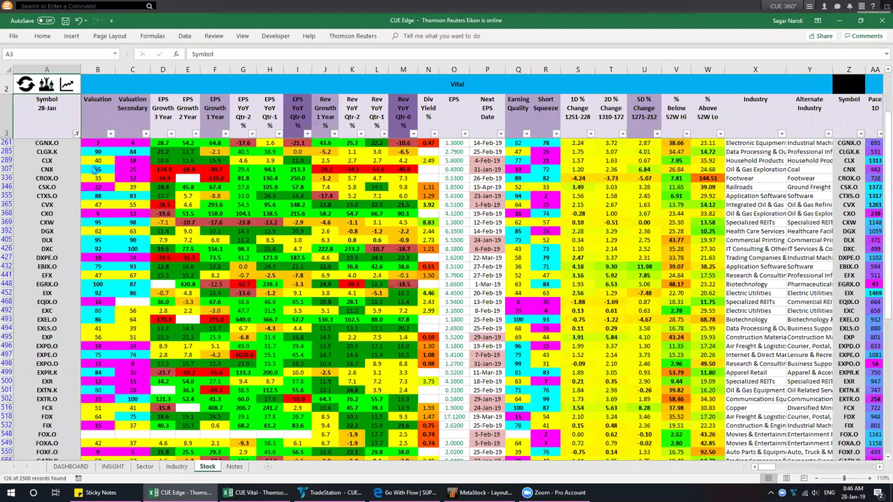
pyautogui.scroll(-10, 129, 194)
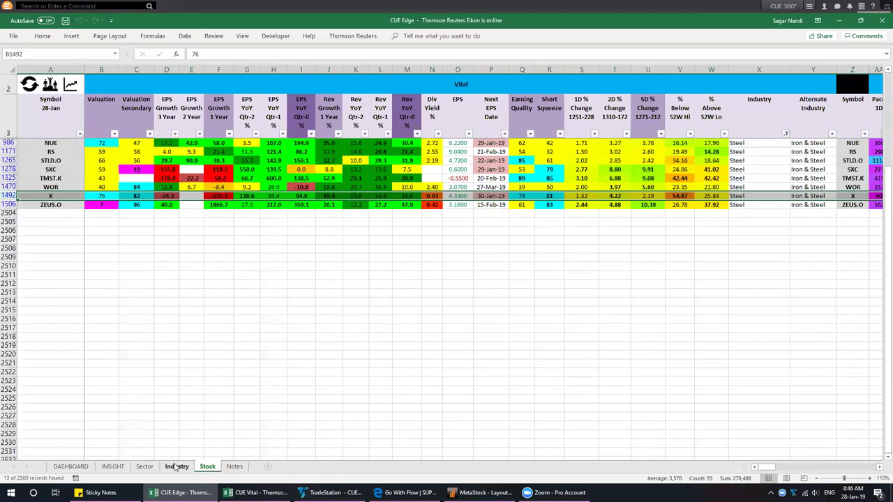
# Step: Check the Steel industry's rankings in CUE Edge and highlight stock X's row in the CUE Vital peer comparison
pyautogui.click(177, 466)
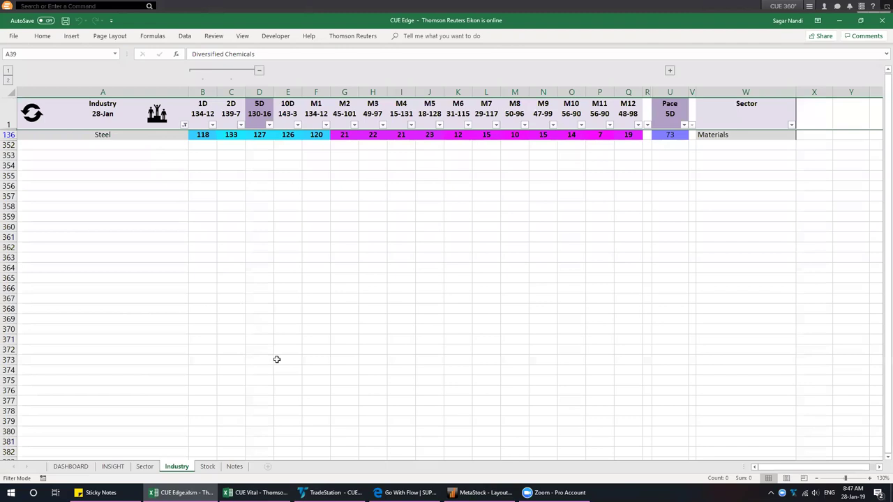
pyautogui.click(258, 493)
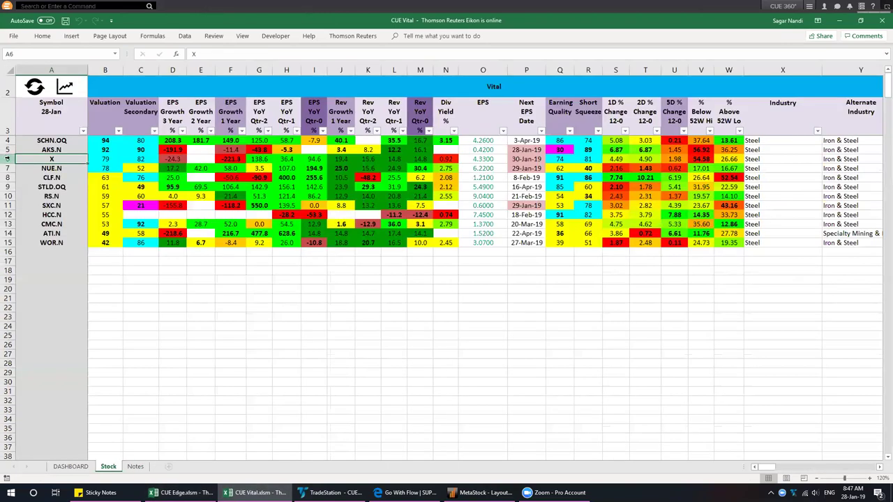
pyautogui.click(7, 159)
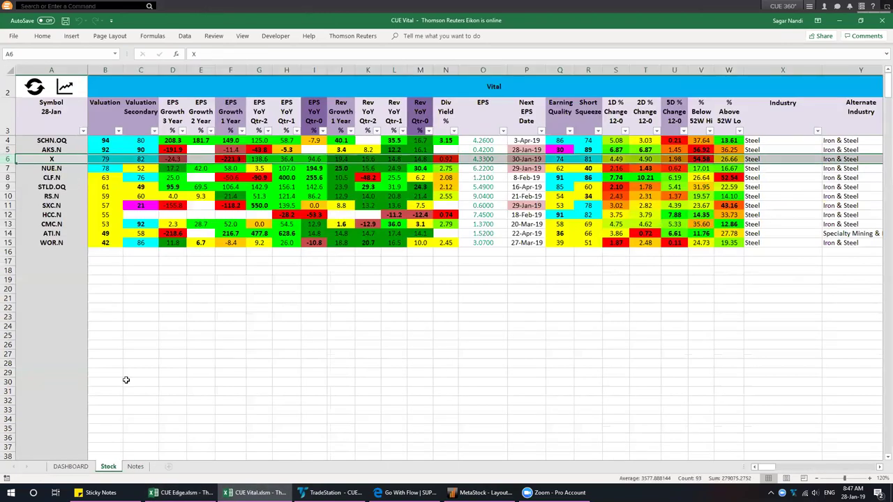
pyautogui.click(180, 492)
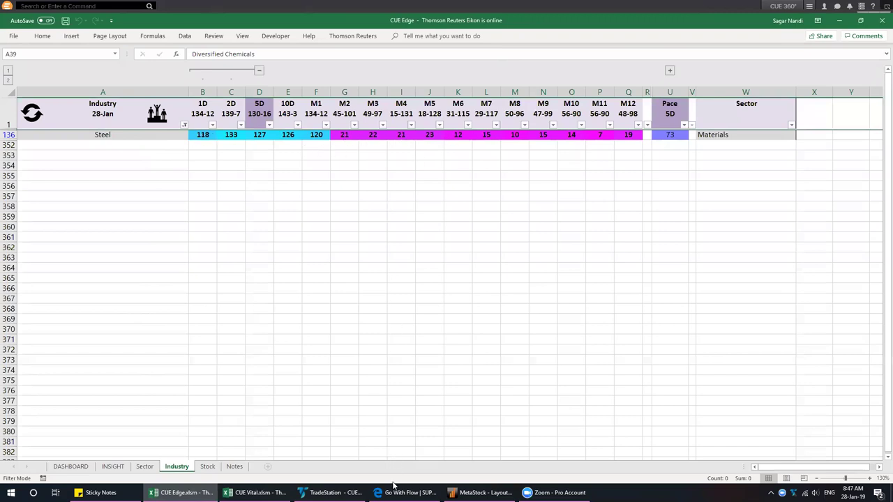
# Step: Switch between TradeStation and CUE Vital to compare U.S. Steel's weekly and daily charts with its fundamentals row
pyautogui.hotkey('alt', 'Tab')
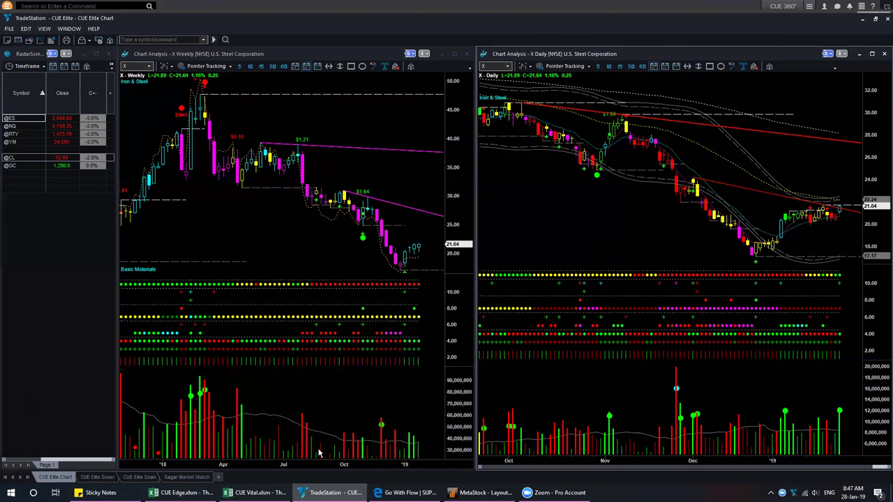
pyautogui.moveTo(286, 490)
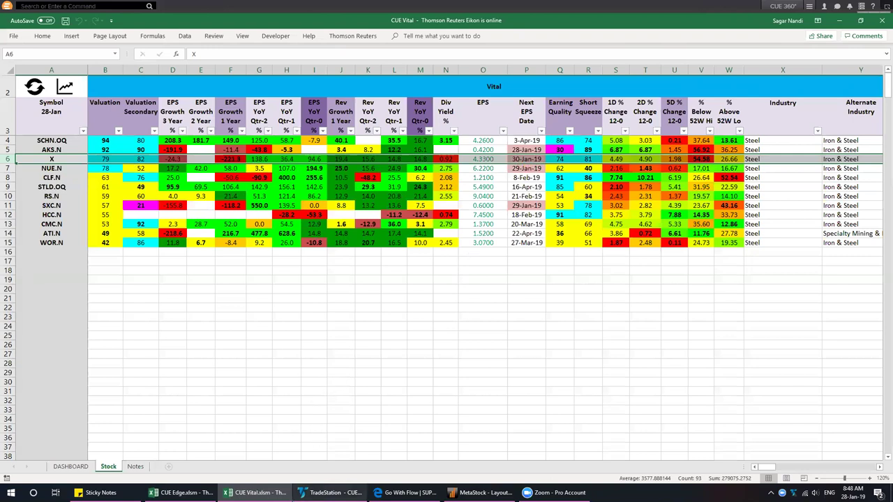
pyautogui.click(330, 492)
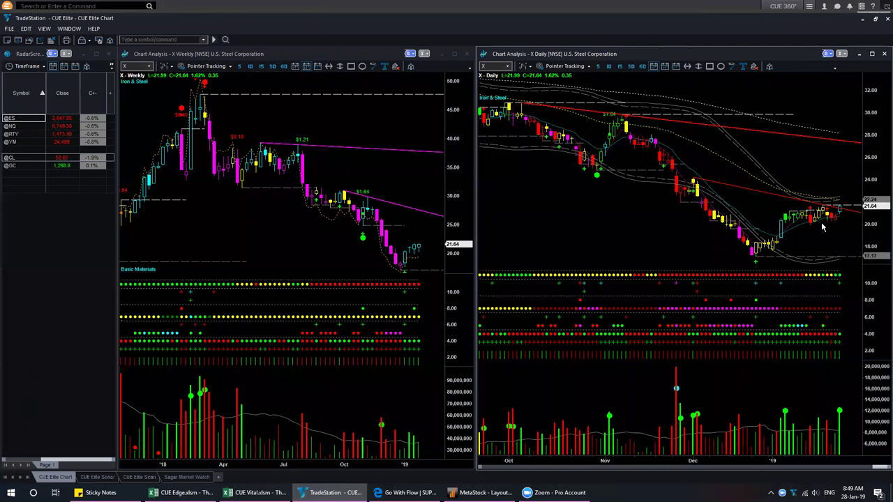
pyautogui.moveTo(839, 221)
# Step: Open OptionStation Pro from the TradeStation platform
pyautogui.click(32, 57)
pyautogui.click(43, 31)
pyautogui.moveTo(93, 75)
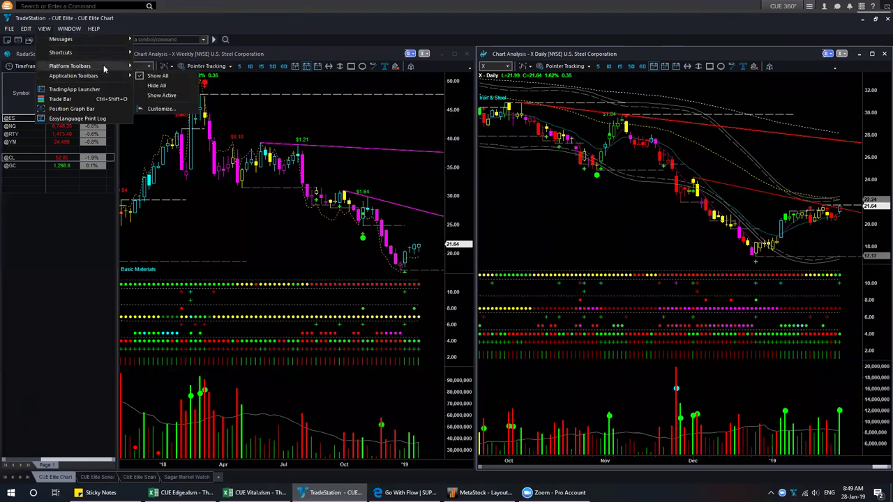
pyautogui.click(114, 119)
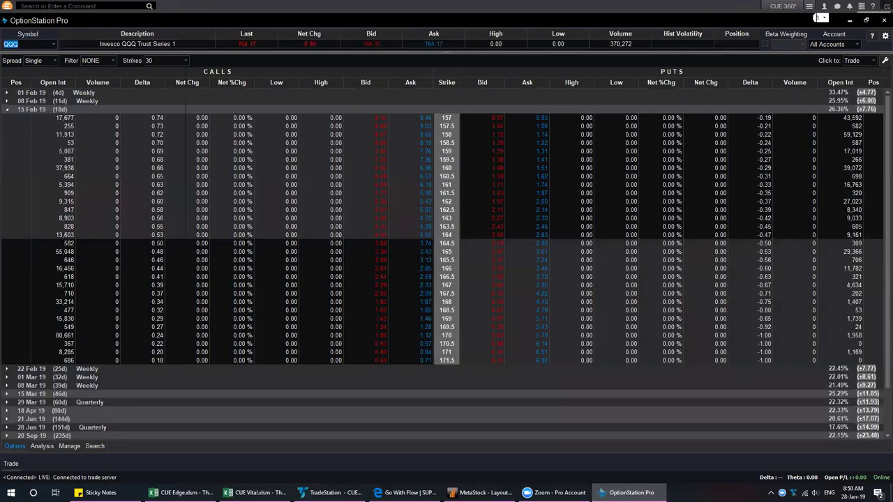
# Step: Load the option chain for X, collapse the 15 Feb 19 expiration and expand the 01 Feb 19 weekly one
pyautogui.write('X')
pyautogui.press('Return')
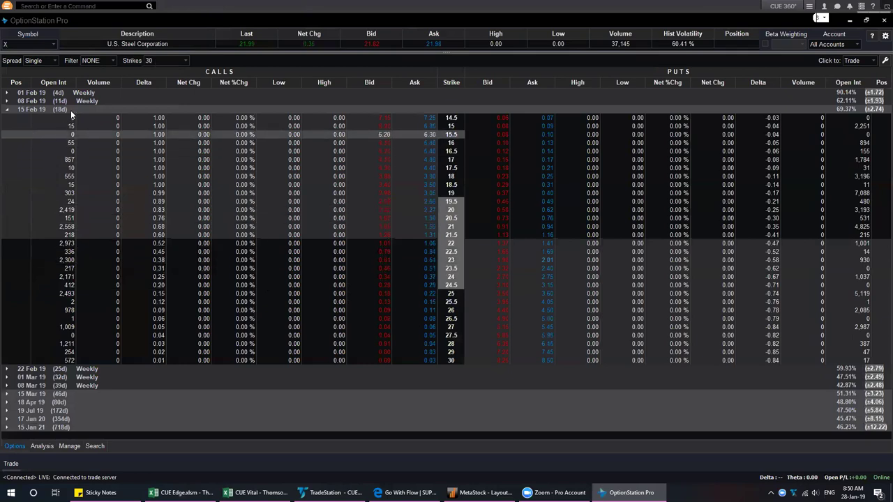
pyautogui.click(6, 110)
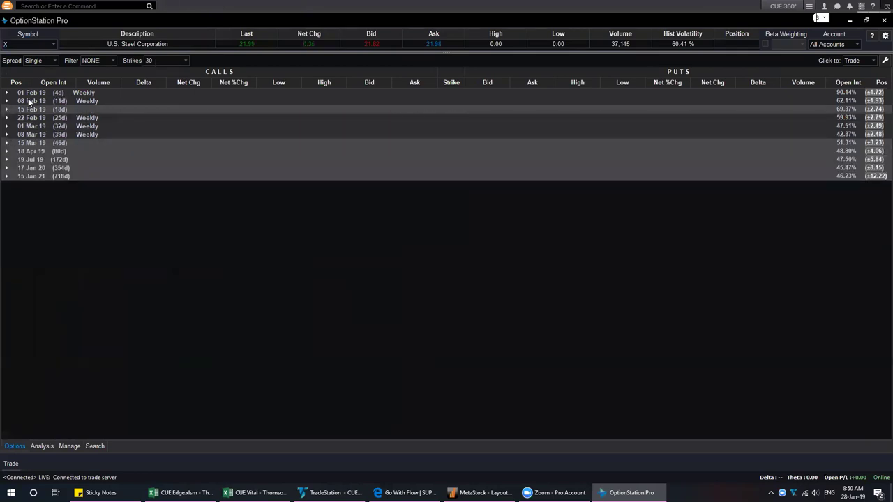
pyautogui.click(7, 92)
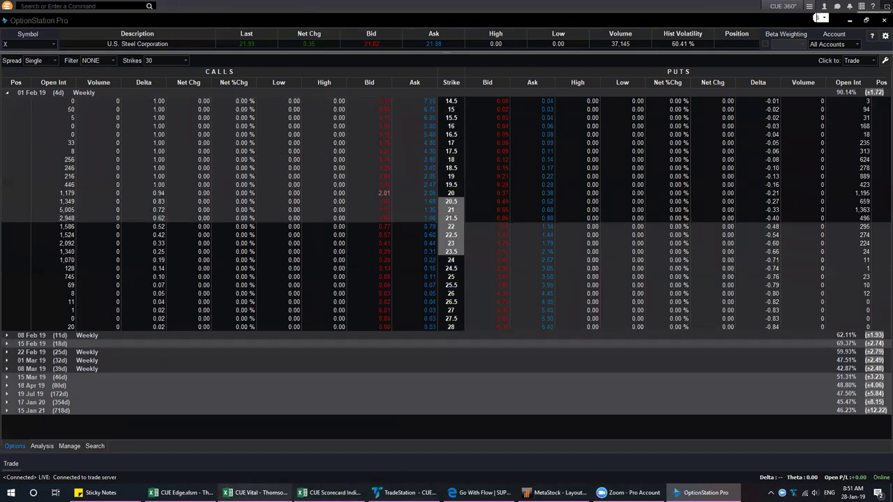
# Step: Switch to CUE Vital and check today's date on the calendar against stock X's next EPS date
pyautogui.hotkey('alt', 'Tab')
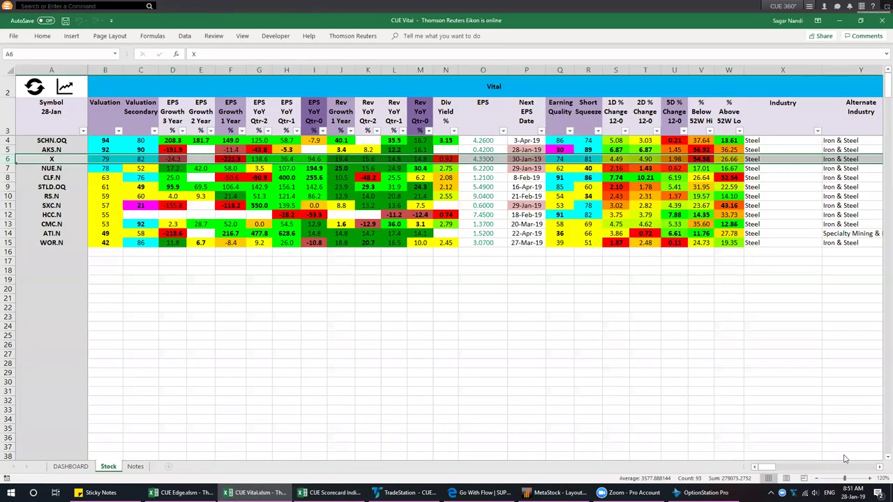
pyautogui.click(852, 493)
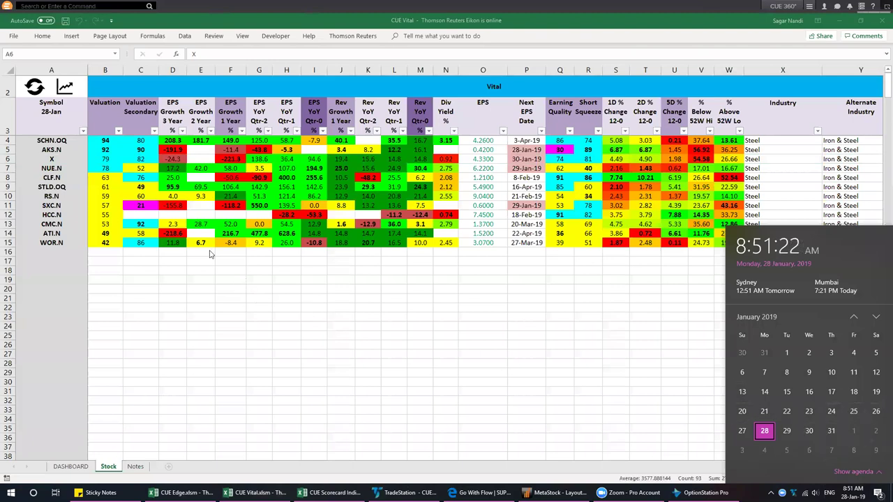
pyautogui.click(66, 162)
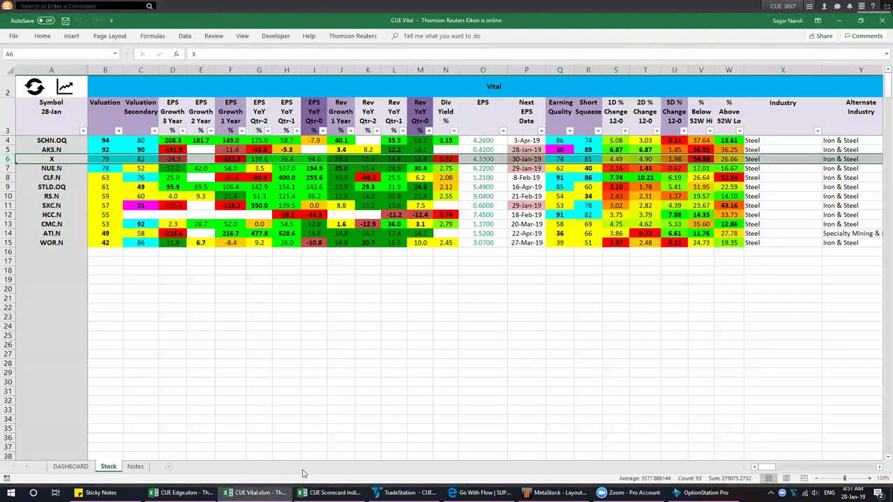
# Step: Return to OptionStation Pro and limit the X option chain to 10 strikes
pyautogui.click(704, 494)
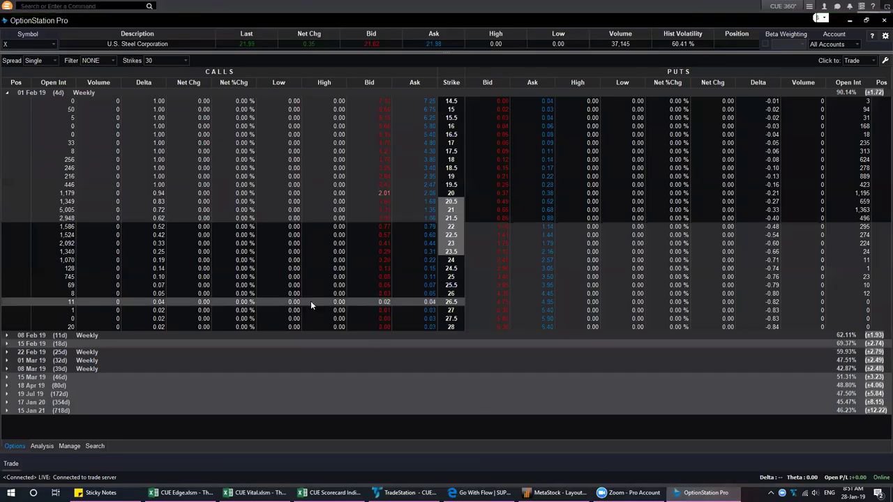
pyautogui.click(185, 63)
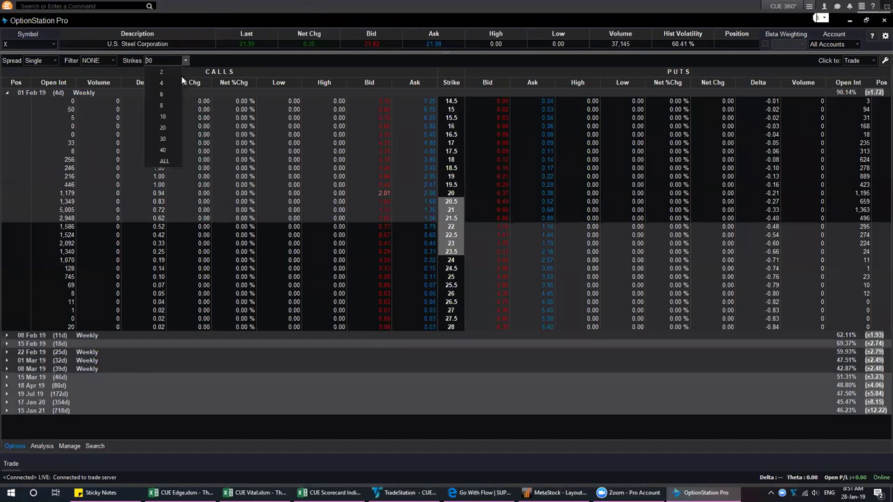
pyautogui.click(173, 119)
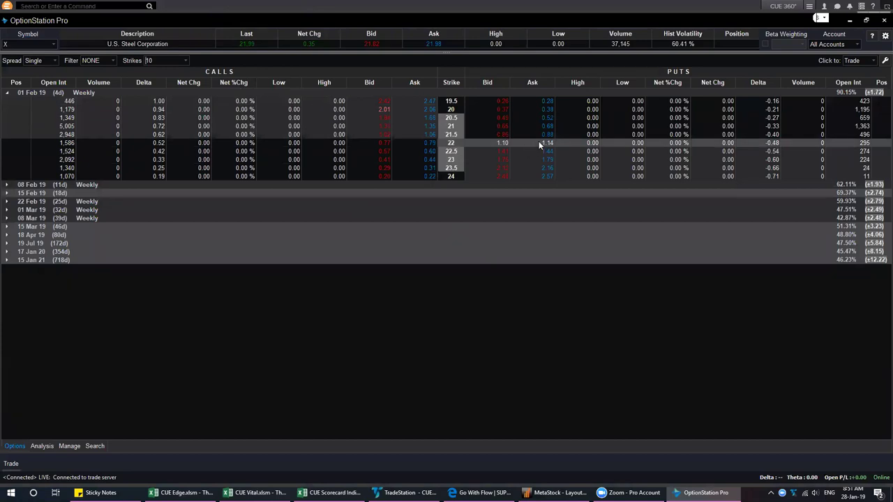
# Step: Build a 01 Feb 19 vertical put spread on X by selling the 22 put and buying the 21 put
pyautogui.click(500, 145)
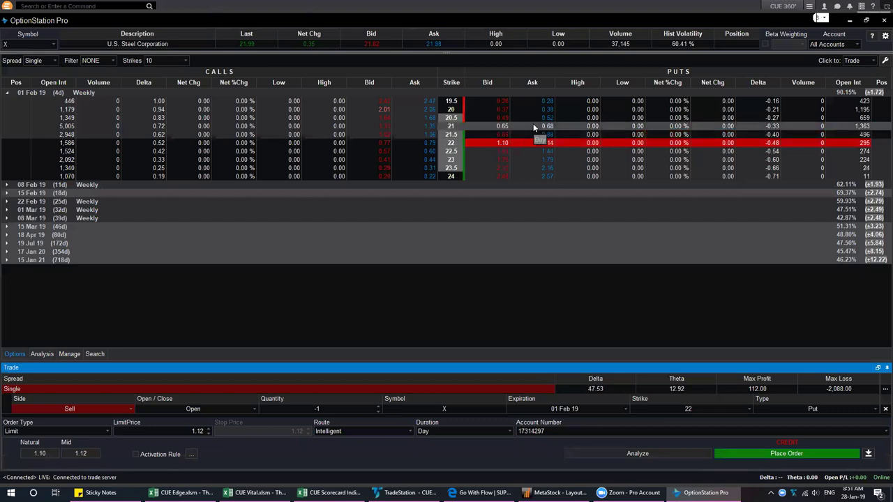
pyautogui.click(534, 128)
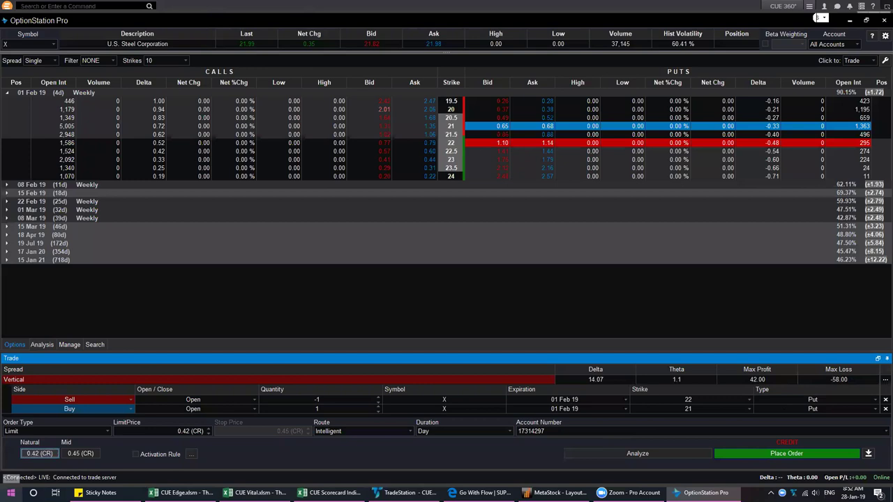
# Step: Use the Calculator to divide the spread's maximum profit of 42 by its maximum loss of 58, and close it
pyautogui.press('super')
pyautogui.click(359, 279)
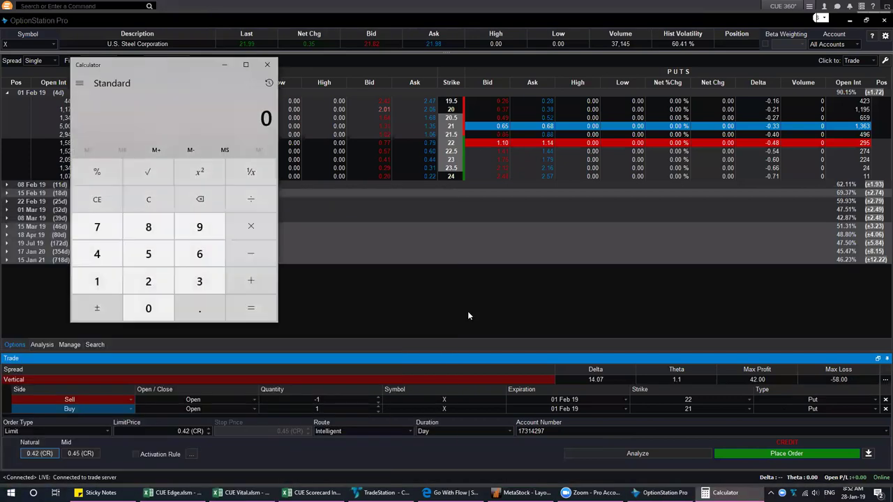
pyautogui.write('42')
pyautogui.press('/')
pyautogui.write('58')
pyautogui.press('Return')
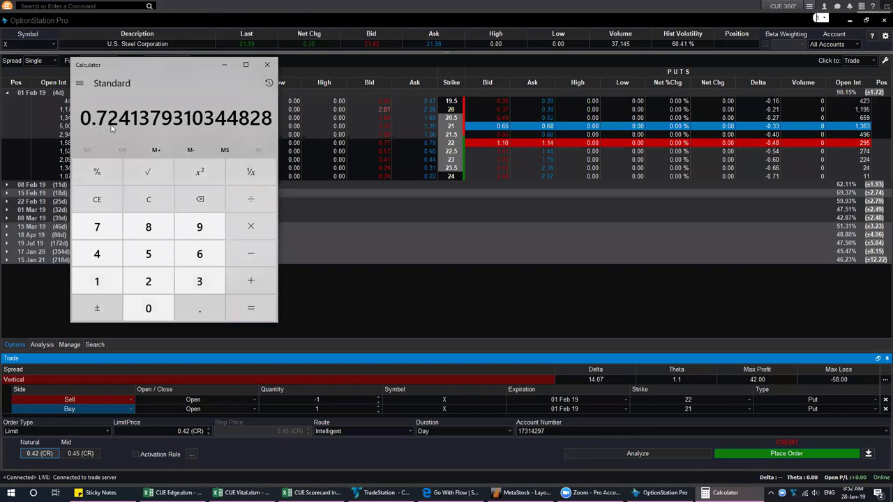
pyautogui.click(268, 65)
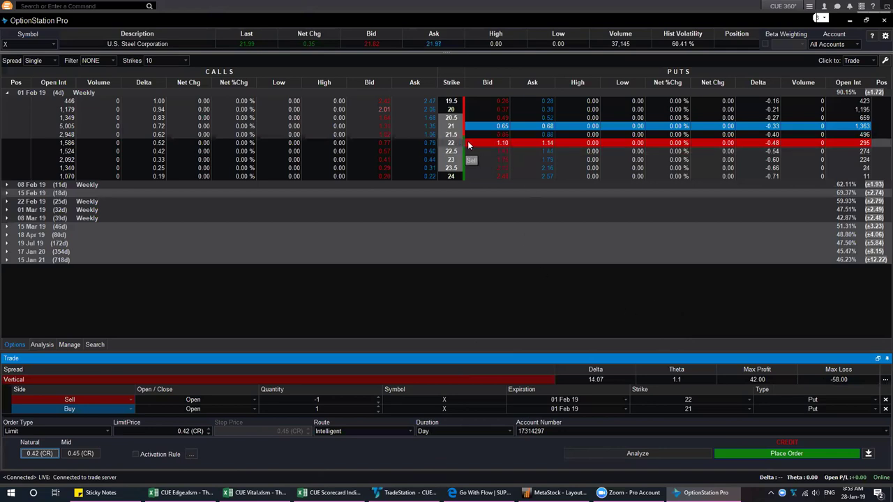
# Step: Replace the 22/21 put spread with a 01 Feb 19 vertical spread selling the 23 put and buying the 21 put
pyautogui.click(883, 400)
pyautogui.click(883, 400)
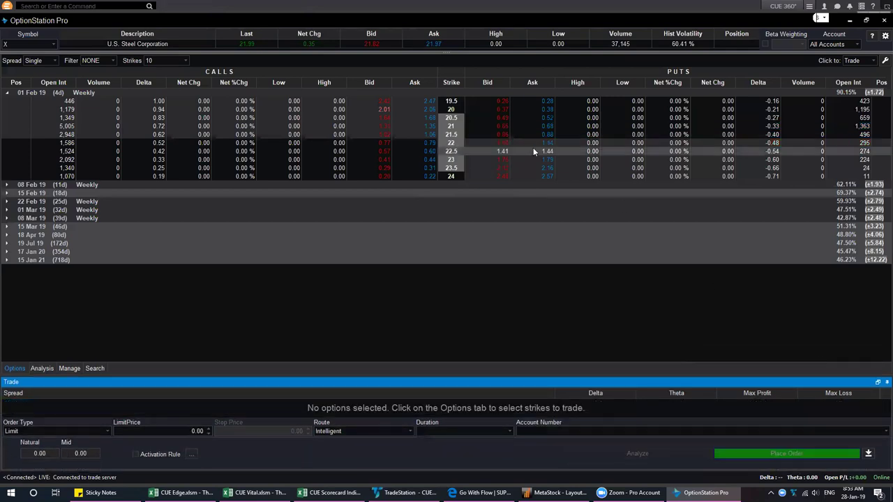
pyautogui.click(502, 164)
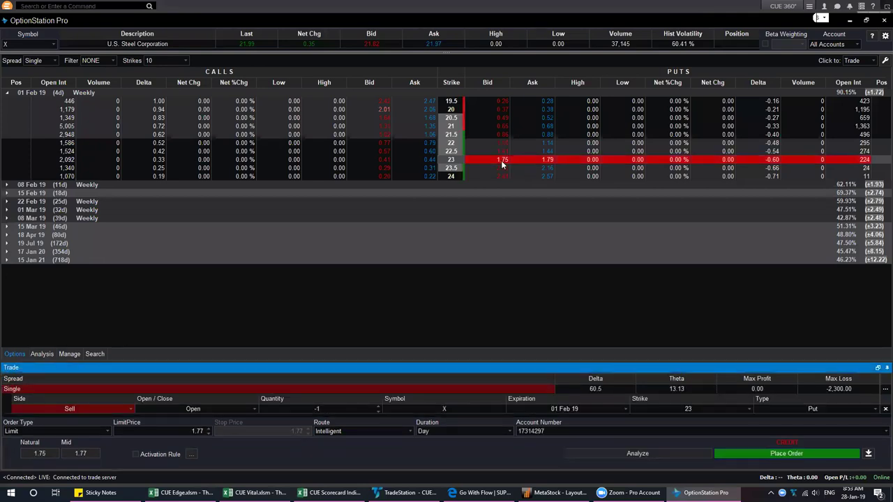
pyautogui.click(536, 128)
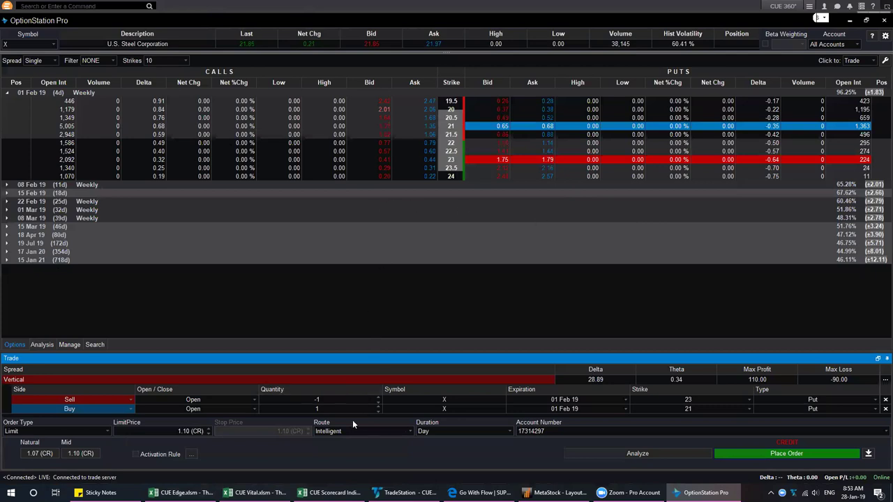
# Step: Switch to TradeStation to examine X's weekly and daily charts, and return to OptionStation Pro
pyautogui.moveTo(481, 493)
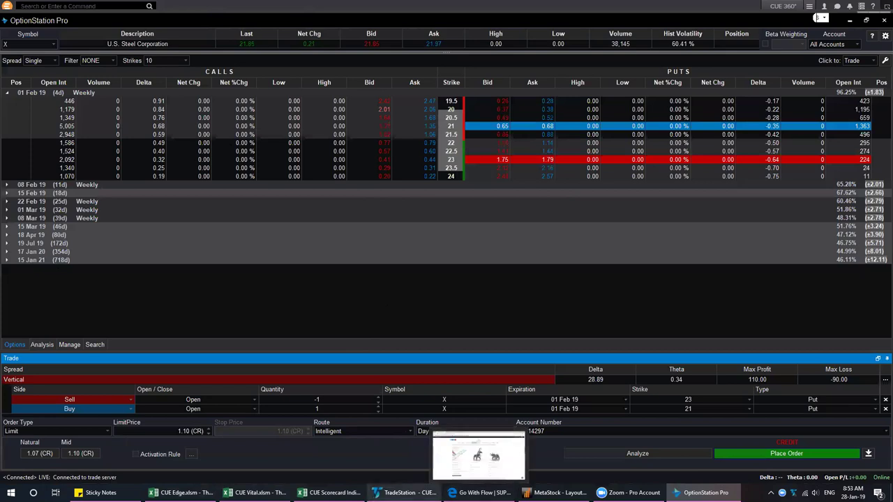
pyautogui.moveTo(405, 493)
pyautogui.click(405, 454)
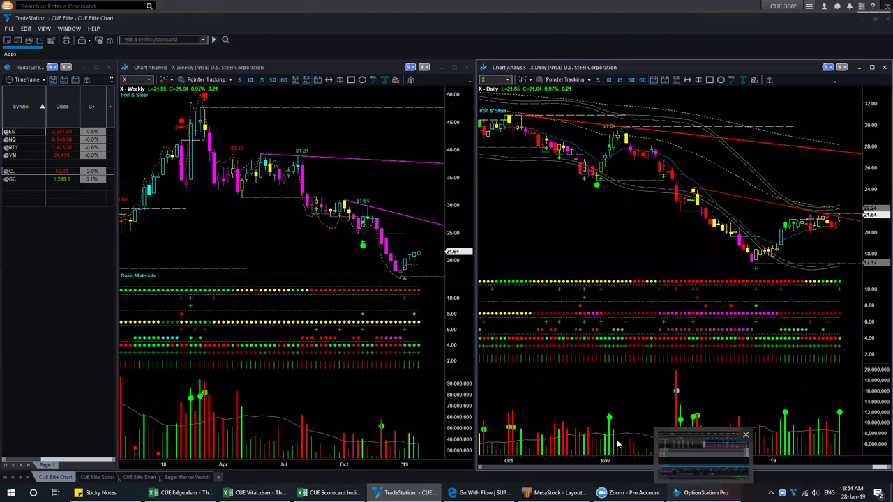
pyautogui.click(703, 492)
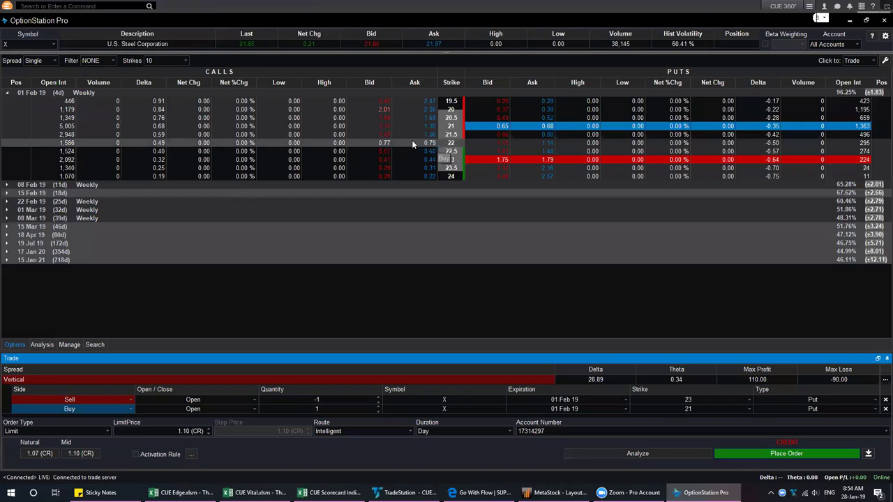
# Step: Remove both legs of the 23/21 put spread from the order
pyautogui.click(277, 143)
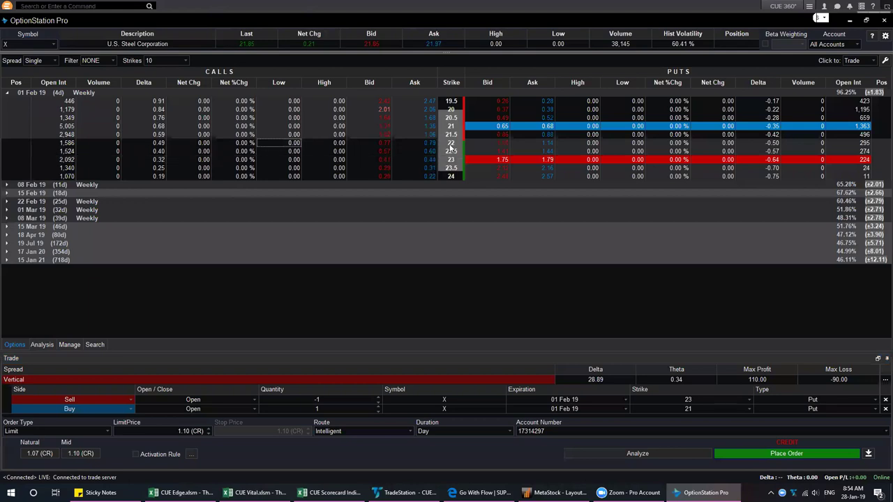
pyautogui.click(883, 401)
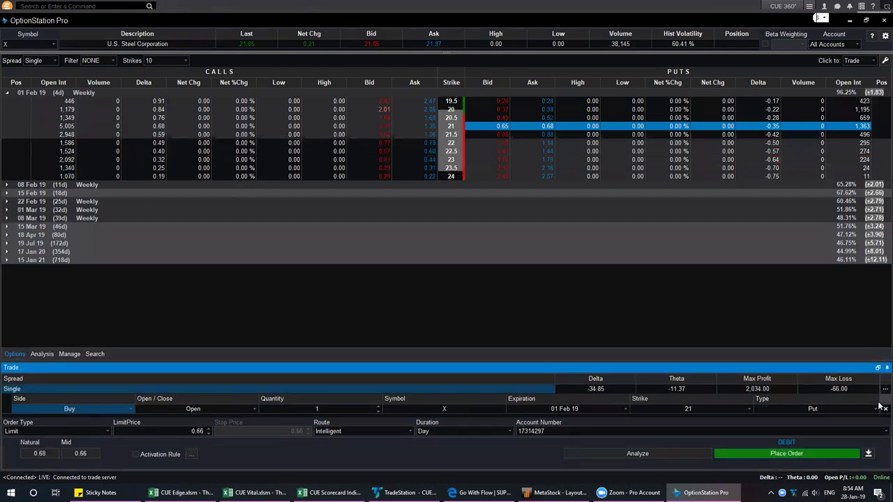
pyautogui.click(884, 408)
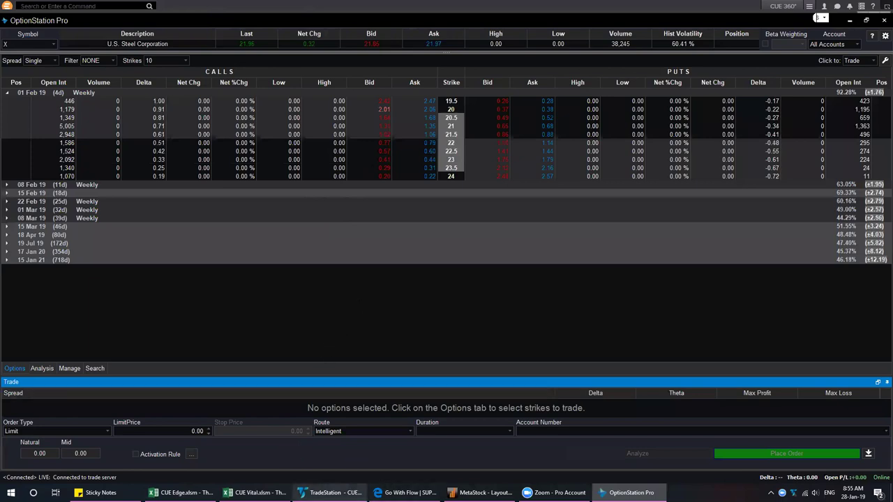
# Step: Switch to TradeStation and read the price at the latest lower magenta marker on X's daily chart
pyautogui.click(338, 490)
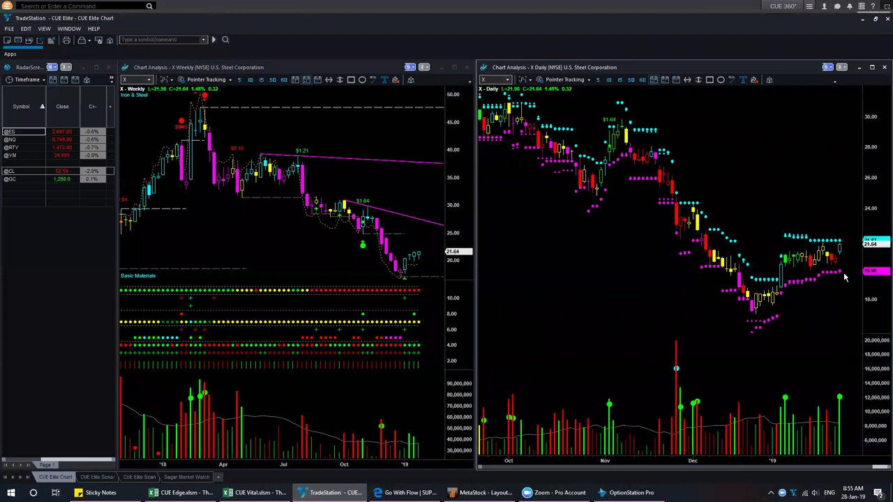
pyautogui.moveTo(851, 276)
pyautogui.click(848, 276)
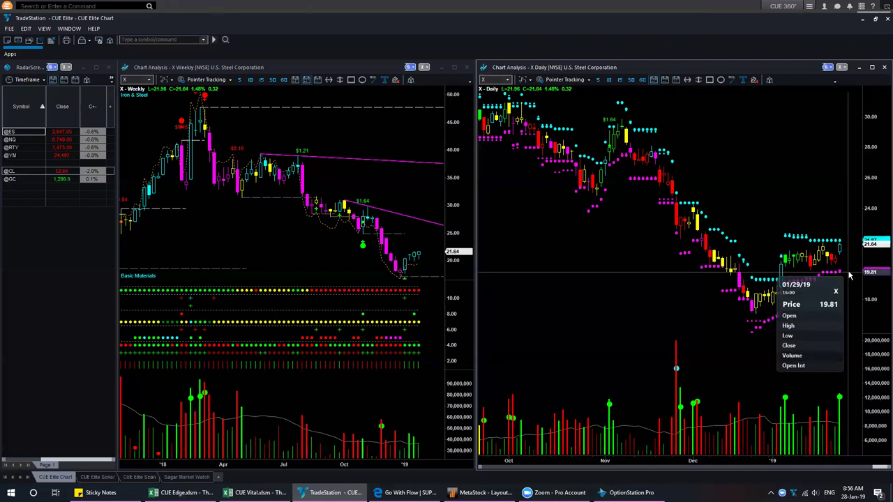
pyautogui.click(850, 277)
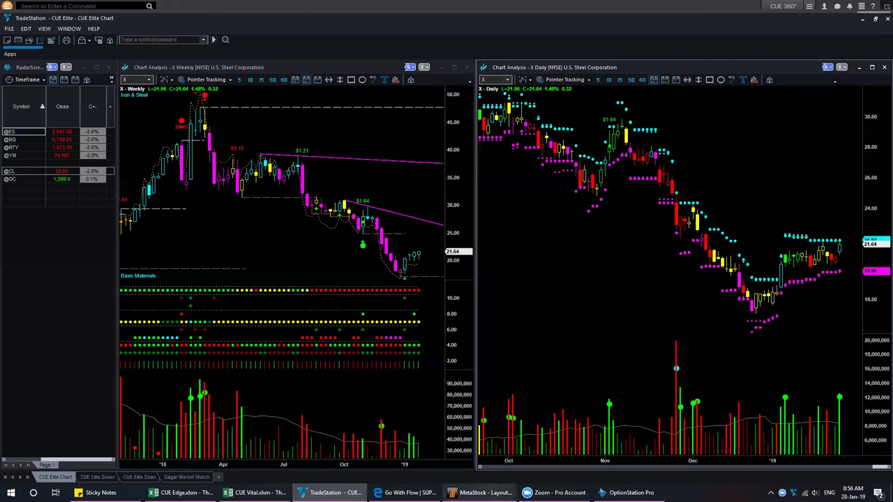
# Step: Check X's 01 Feb 19 option chain in OptionStation Pro, then return to TradeStation's charts and dismiss the password notification
pyautogui.click(627, 492)
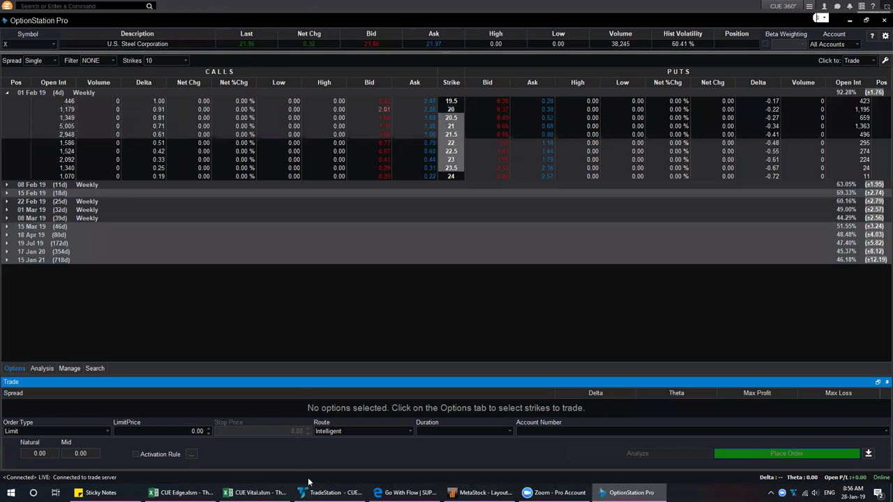
pyautogui.click(331, 493)
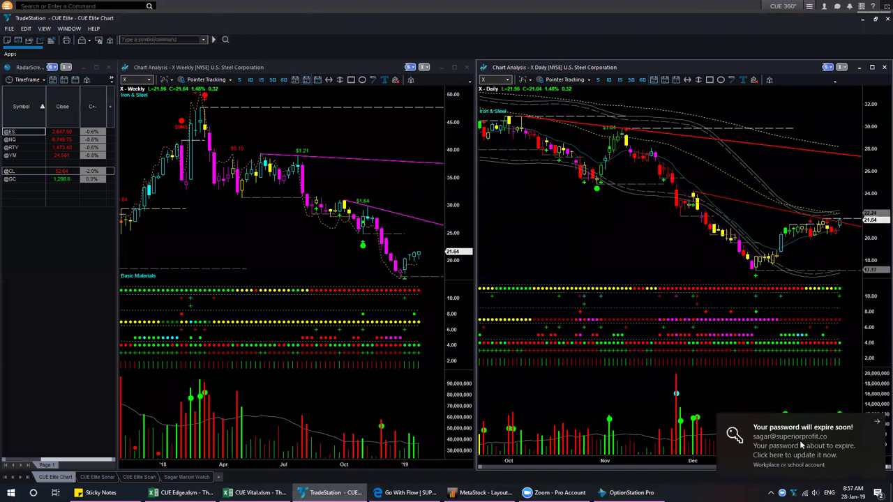
pyautogui.click(877, 423)
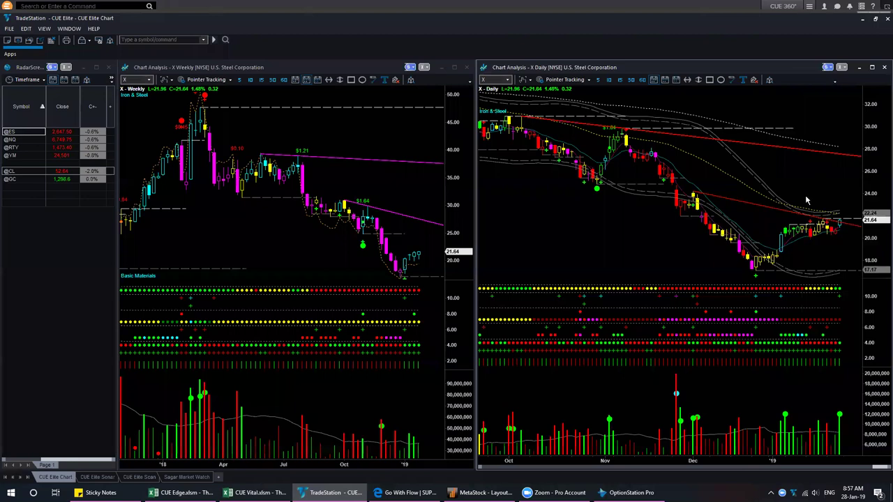
pyautogui.moveTo(737, 199)
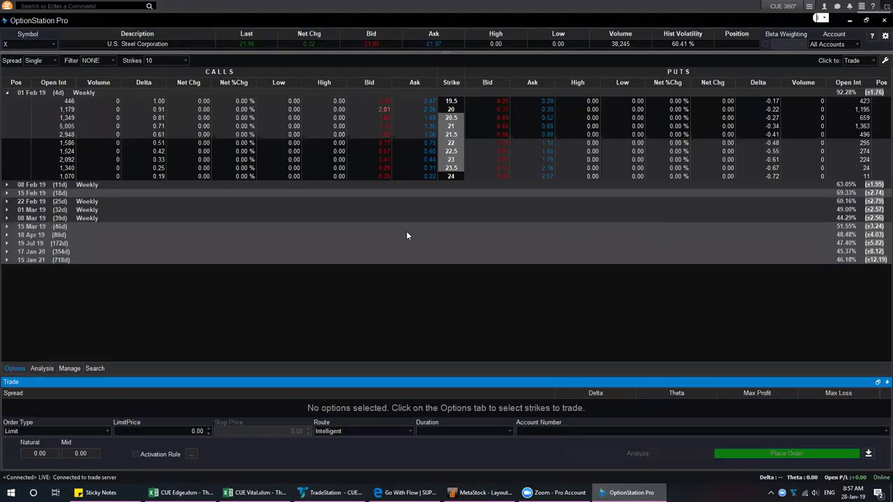
# Step: In OptionStation Pro, collapse the 01 Feb 19 expiration and expand 15 Feb 19, consulting X's daily chart in TradeStation in between
pyautogui.click(7, 93)
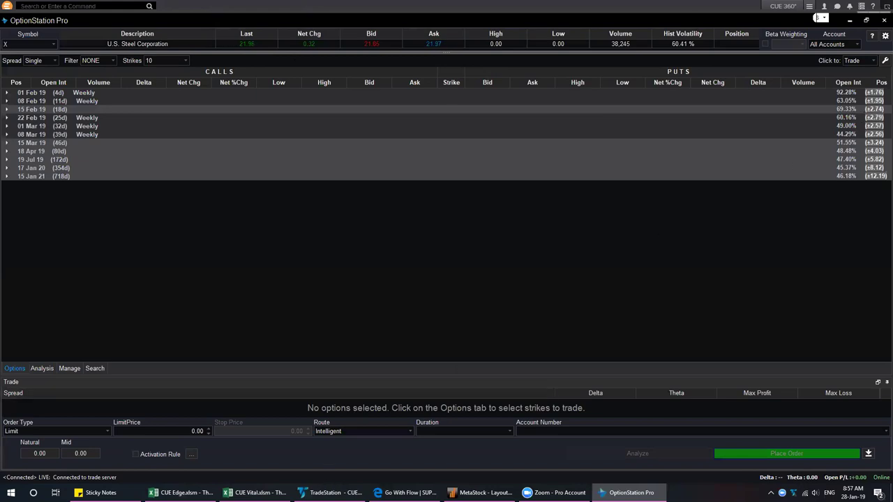
pyautogui.hotkey('alt', 'Tab')
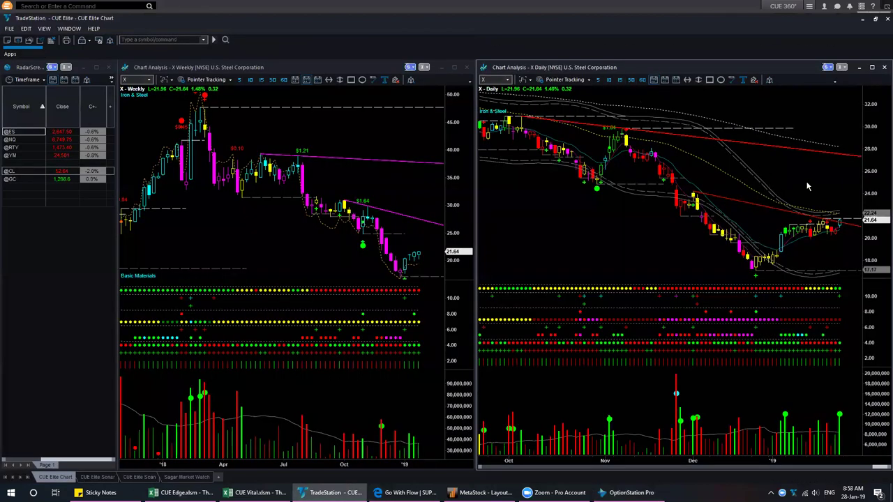
pyautogui.moveTo(795, 197)
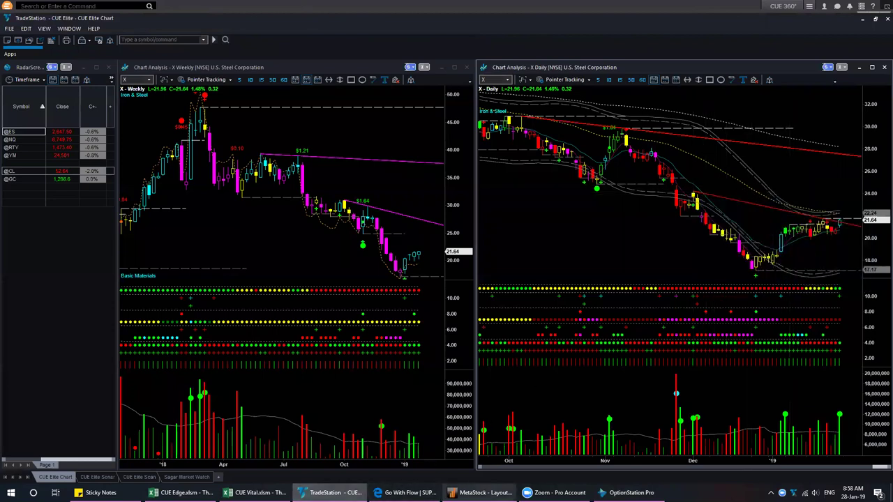
pyautogui.click(628, 493)
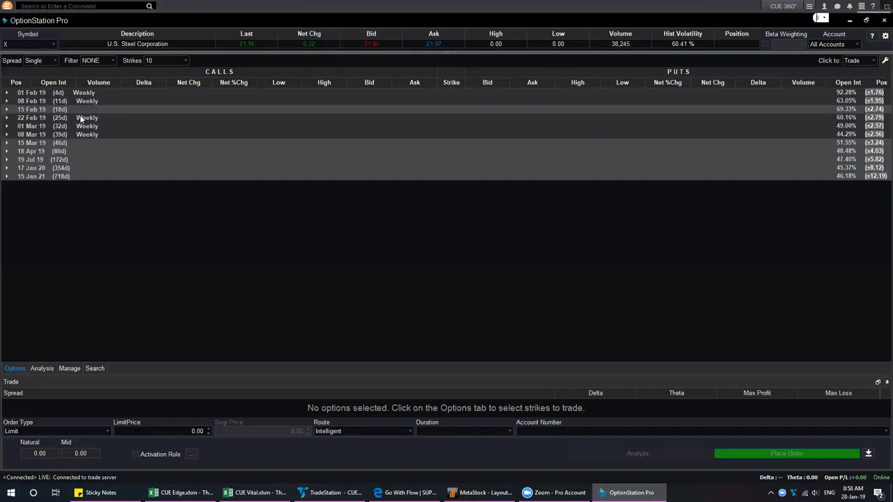
pyautogui.click(7, 110)
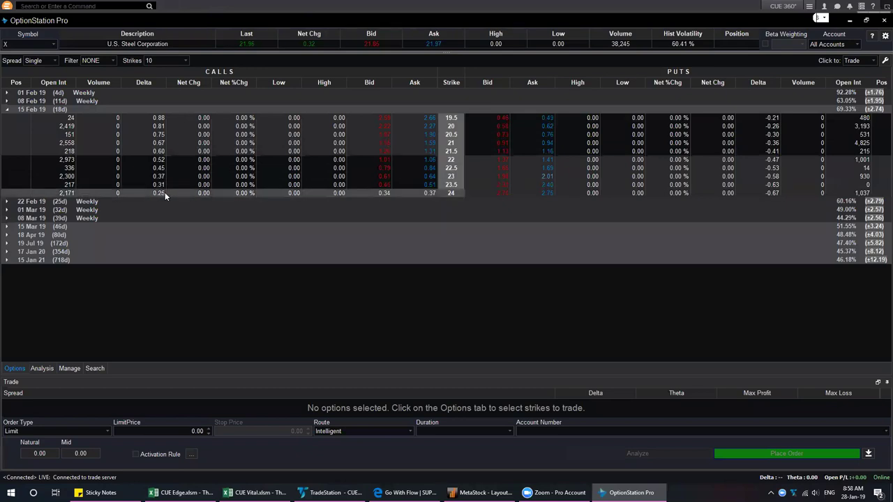
# Step: Compare X's daily chart in TradeStation with the 15 Feb 19 option chain in OptionStation Pro
pyautogui.hotkey('alt', 'Tab')
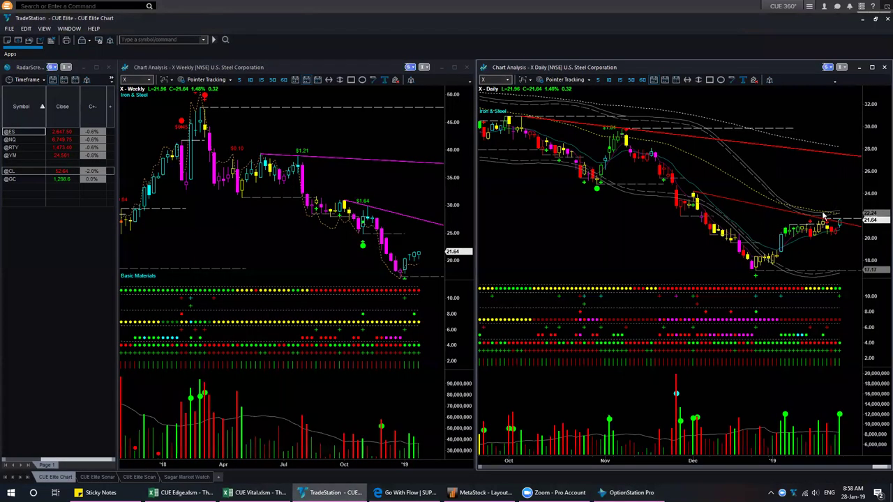
pyautogui.click(628, 492)
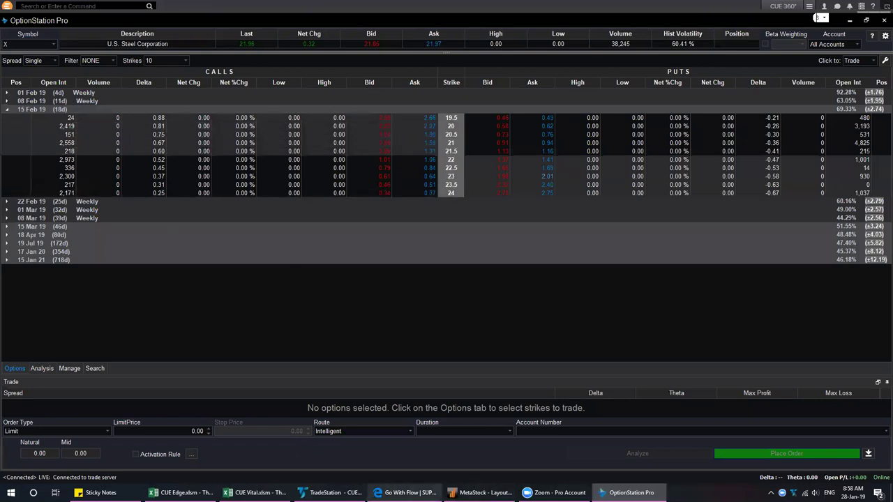
pyautogui.click(331, 493)
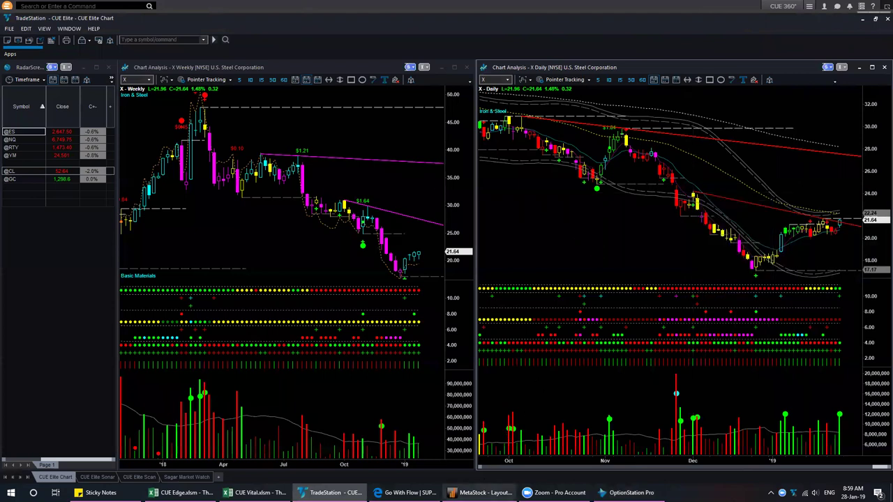
pyautogui.click(628, 492)
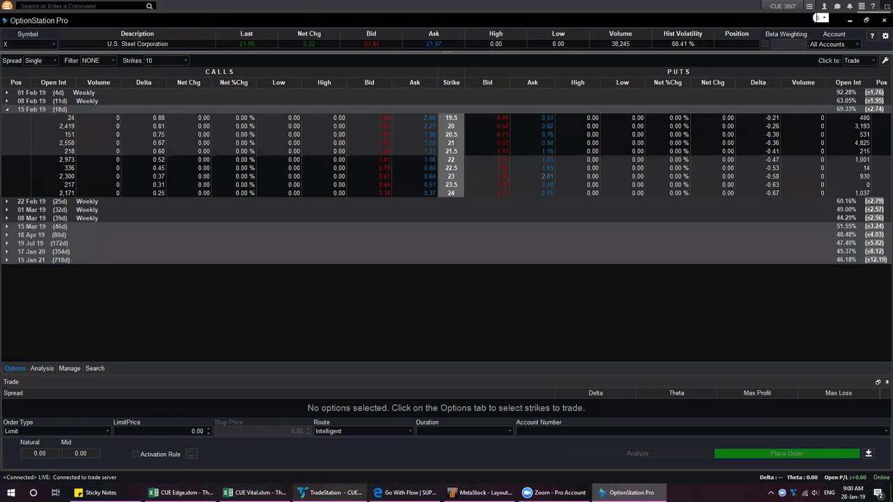
pyautogui.hotkey('alt', 'Tab')
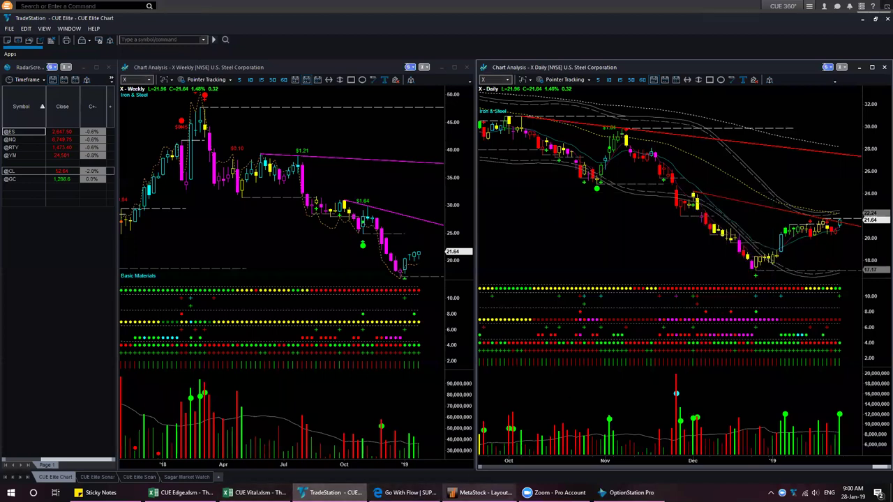
pyautogui.click(627, 492)
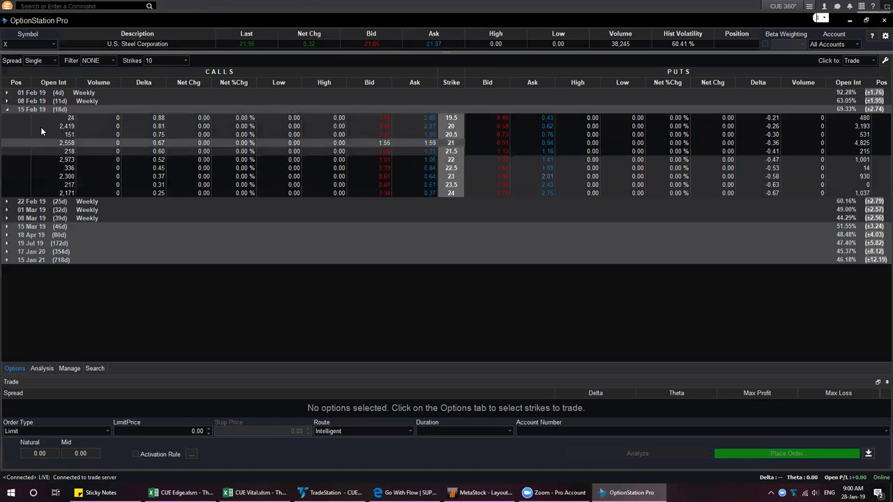
# Step: Collapse the 15 Feb 19 expiration and expand 15 Mar 19 in the X option chain, checking the TradeStation charts in between
pyautogui.click(7, 110)
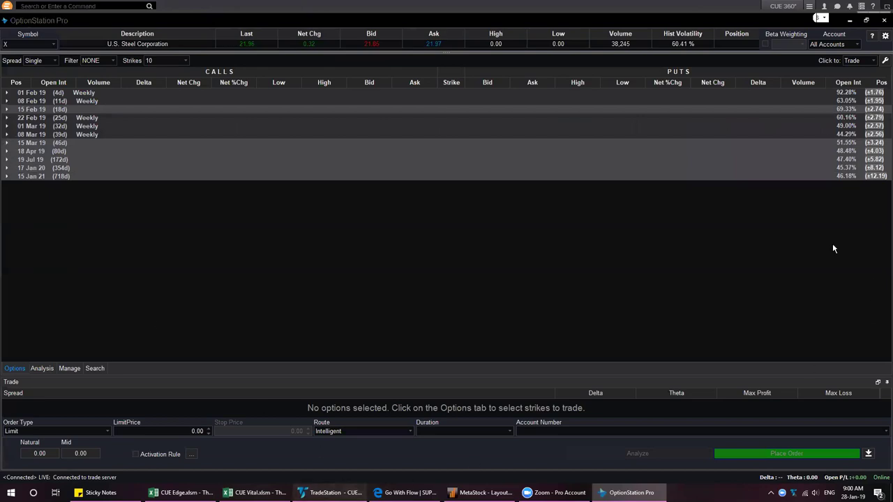
pyautogui.hotkey('alt', 'Tab')
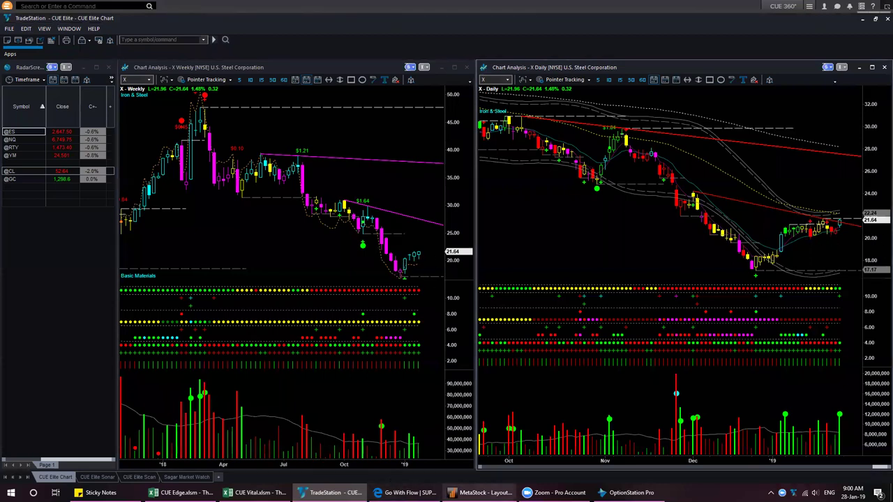
pyautogui.moveTo(328, 493)
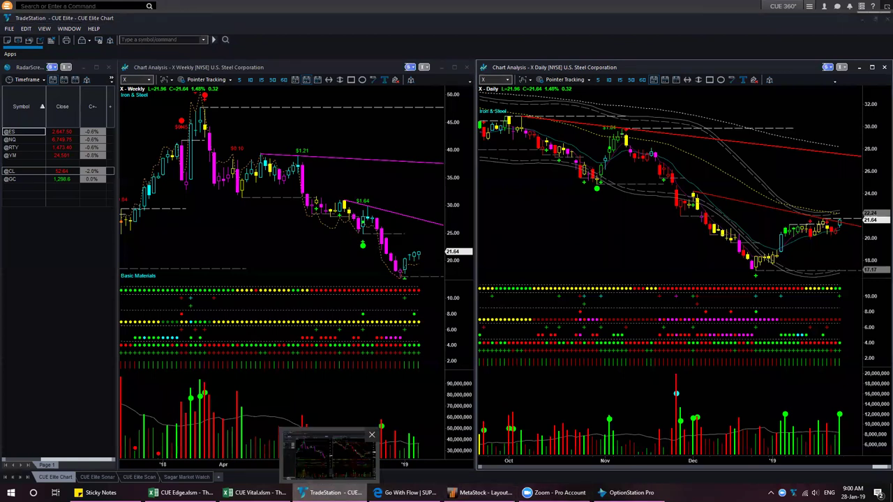
pyautogui.click(333, 457)
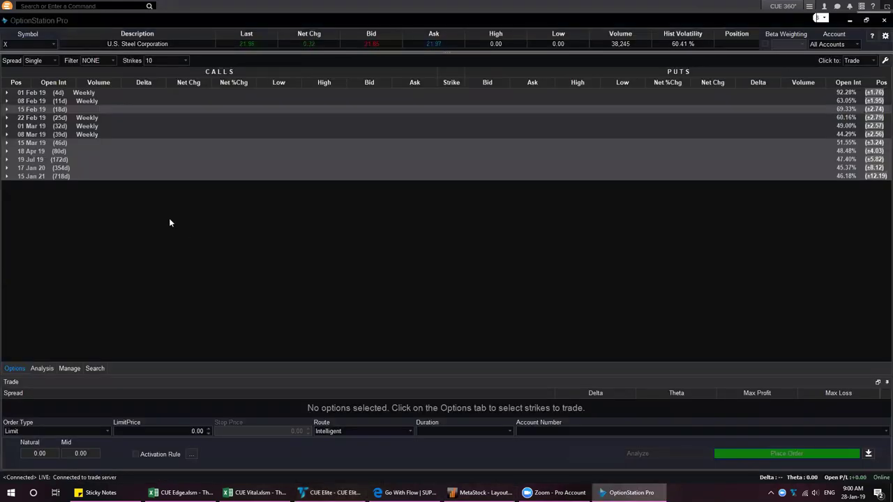
pyautogui.click(6, 143)
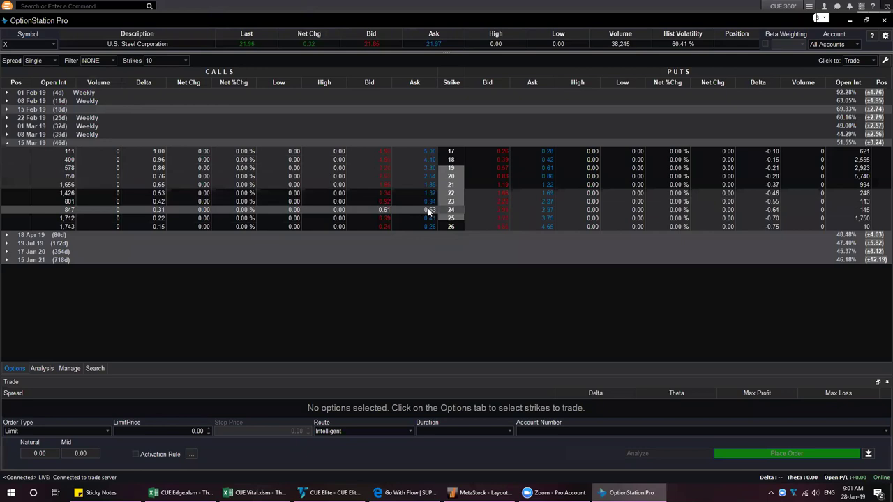
# Step: Switch to TradeStation and inspect the price data below the 01/23/19 and 01/24/19 bars on X's daily chart
pyautogui.click(331, 492)
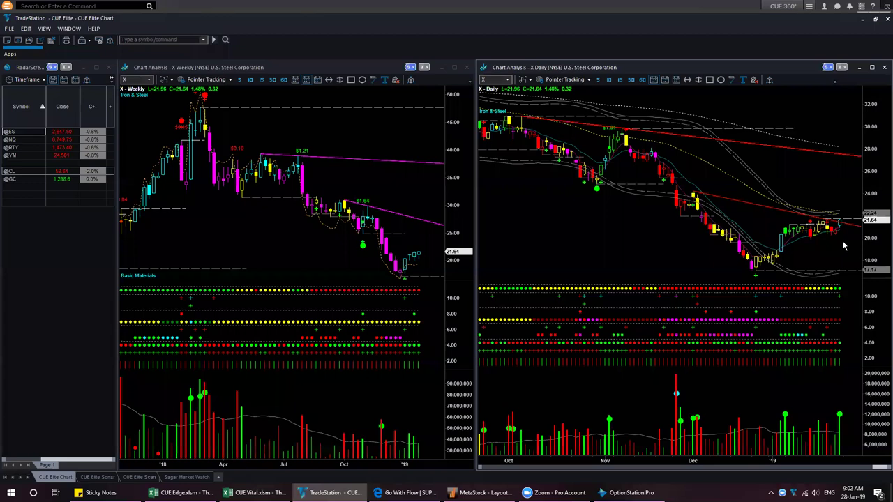
pyautogui.click(831, 241)
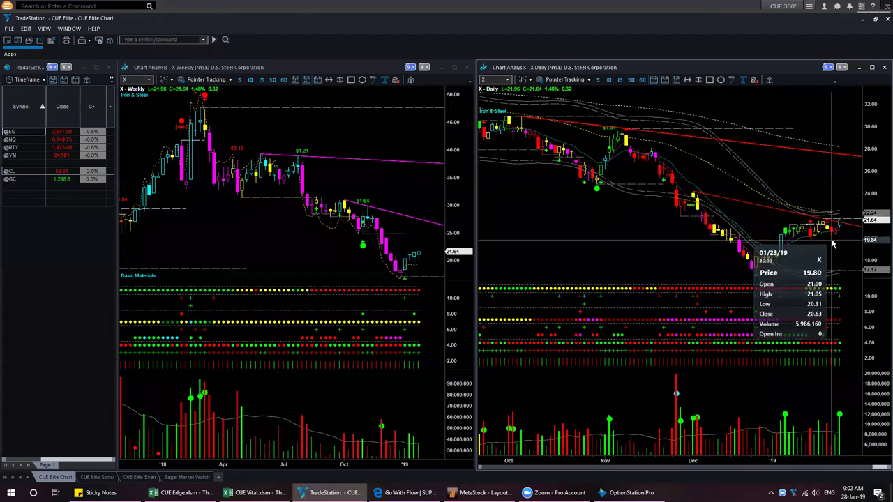
pyautogui.moveTo(834, 244); pyautogui.dragTo(840, 244)
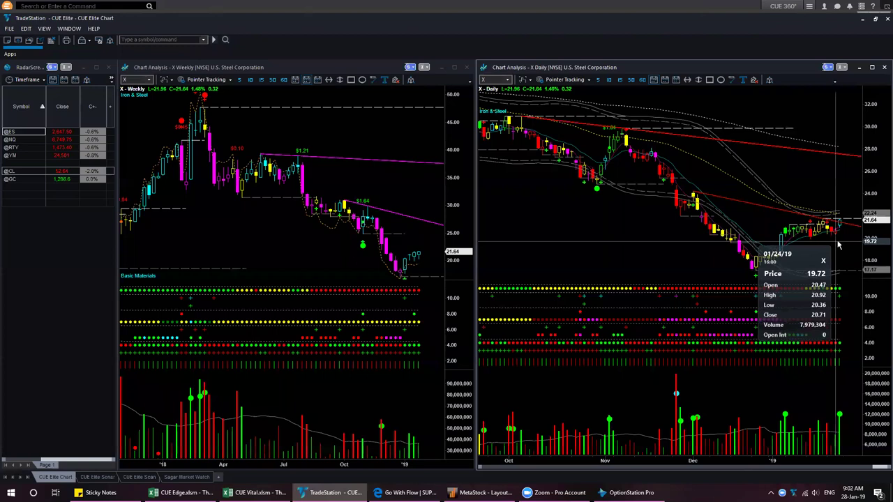
# Step: Compare X's daily chart in TradeStation with the 15 Mar 19 option chain in OptionStation Pro
pyautogui.moveTo(839, 244); pyautogui.dragTo(840, 245)
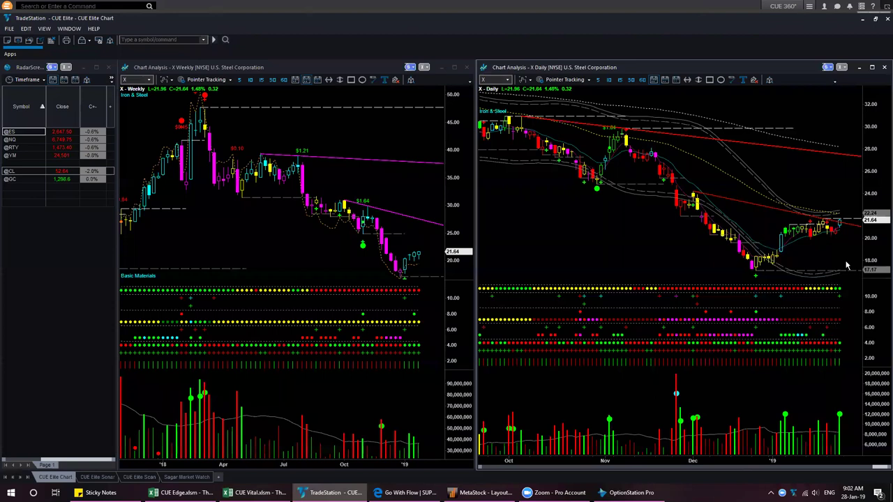
pyautogui.click(631, 492)
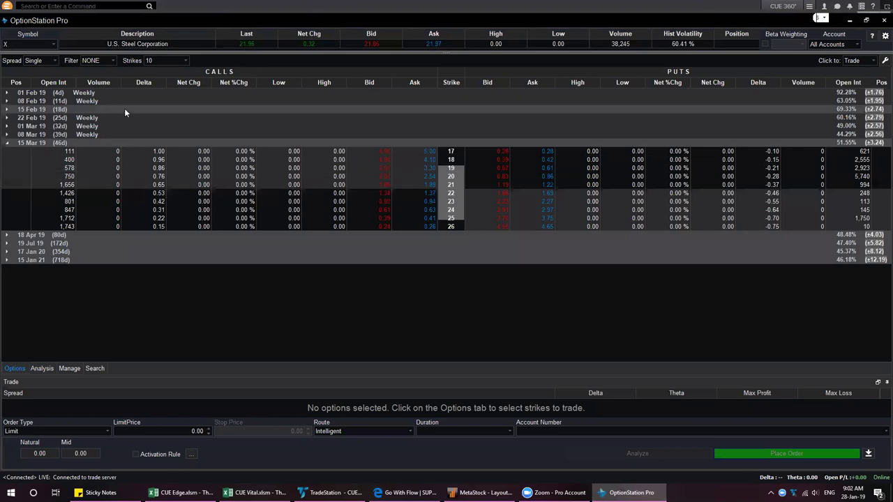
pyautogui.moveTo(331, 493)
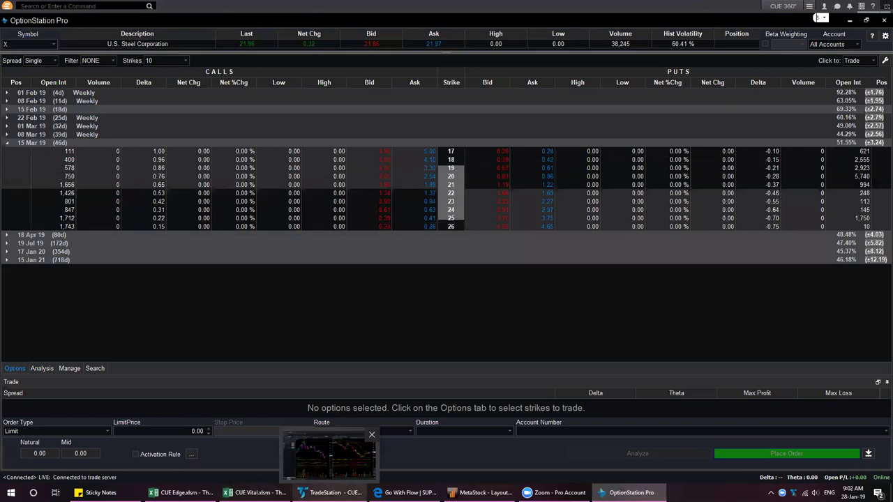
pyautogui.click(332, 492)
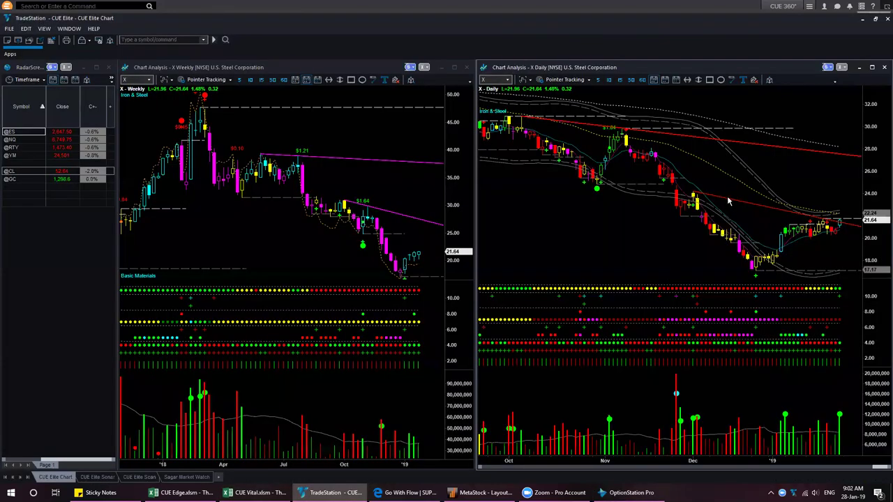
# Step: Load the symbol GLD in TradeStation's daily chart in place of X
pyautogui.moveTo(712, 197)
pyautogui.write('GLD')
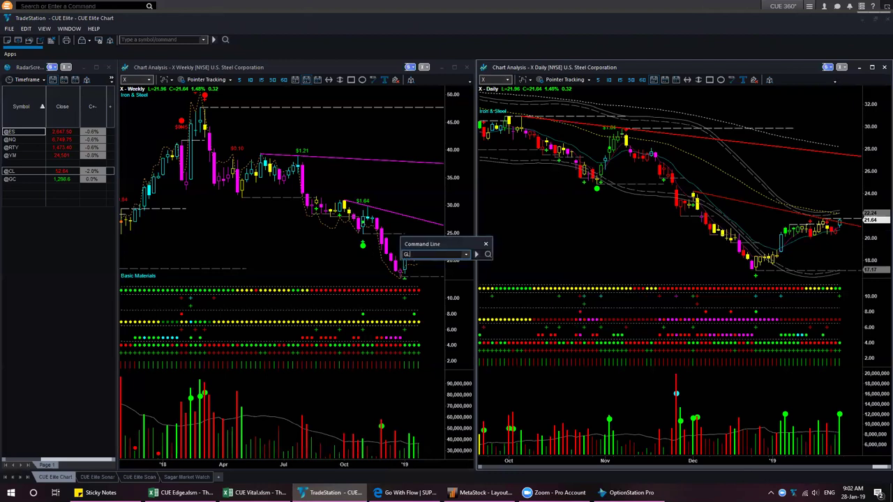
pyautogui.press('Return')
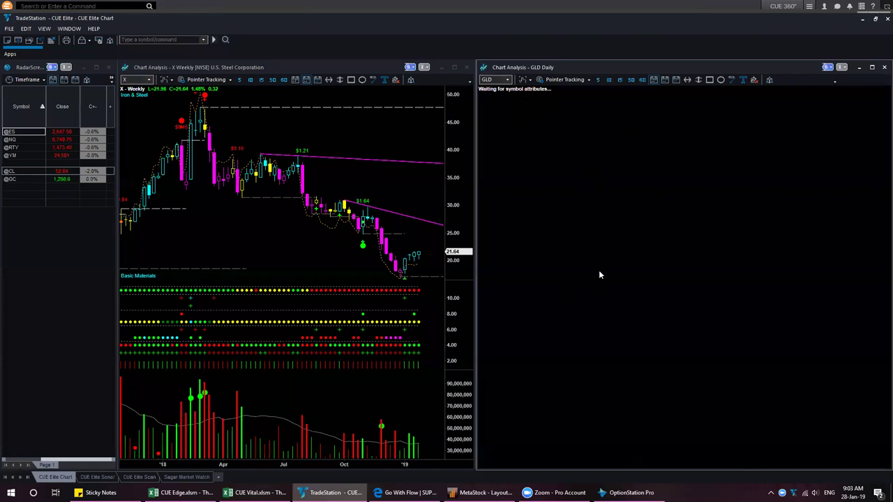
# Step: Switch to MetaStock, load GLD in the weekly and daily chart layout, and open its 5-minute chart
pyautogui.rightClick(628, 492)
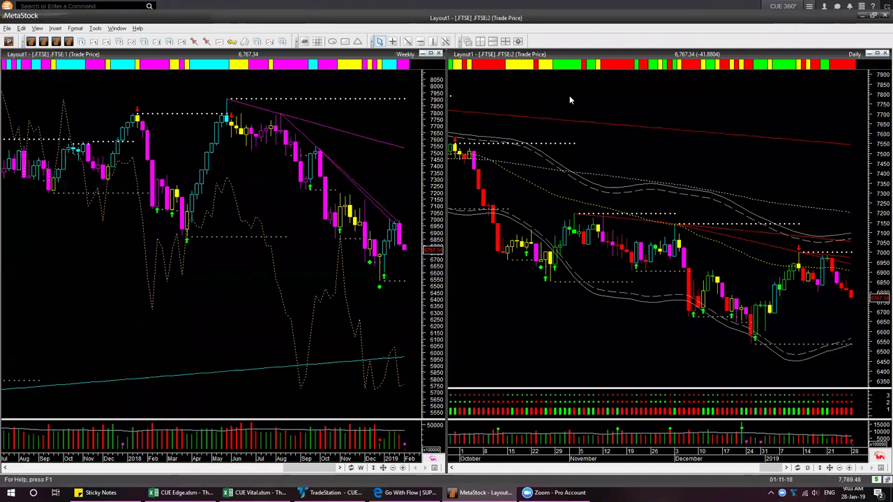
pyautogui.write('GLD')
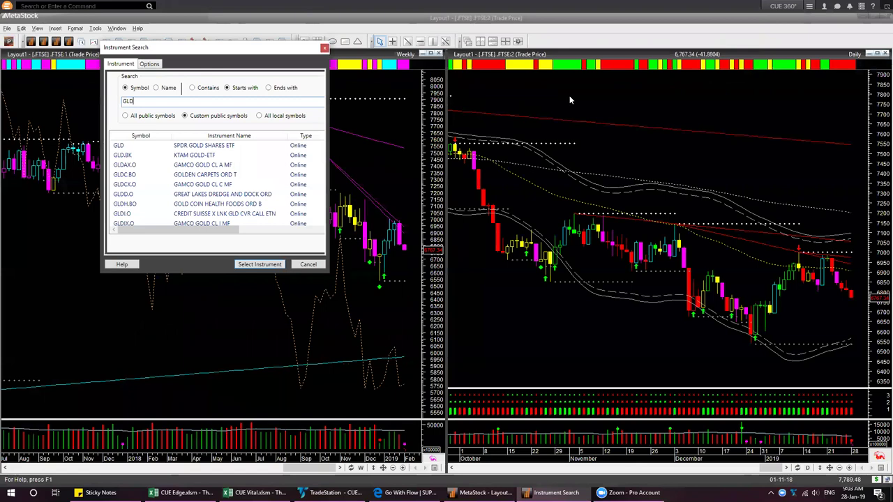
pyautogui.press('Return')
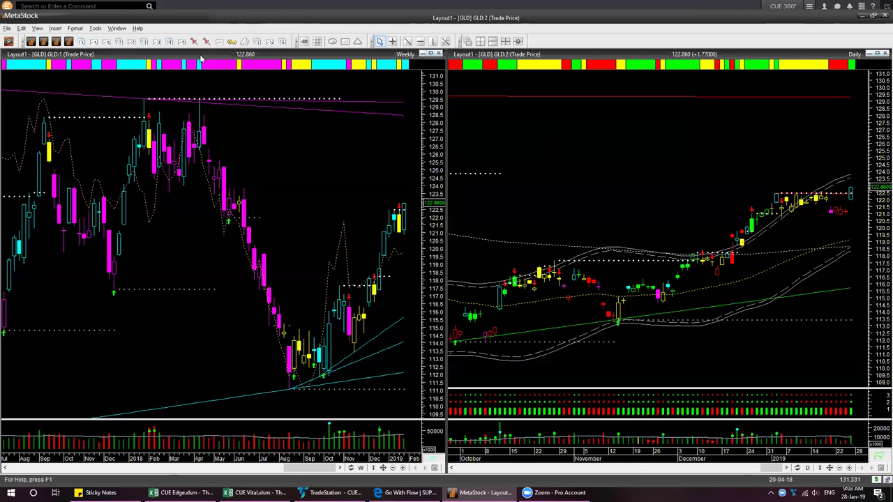
pyautogui.click(257, 42)
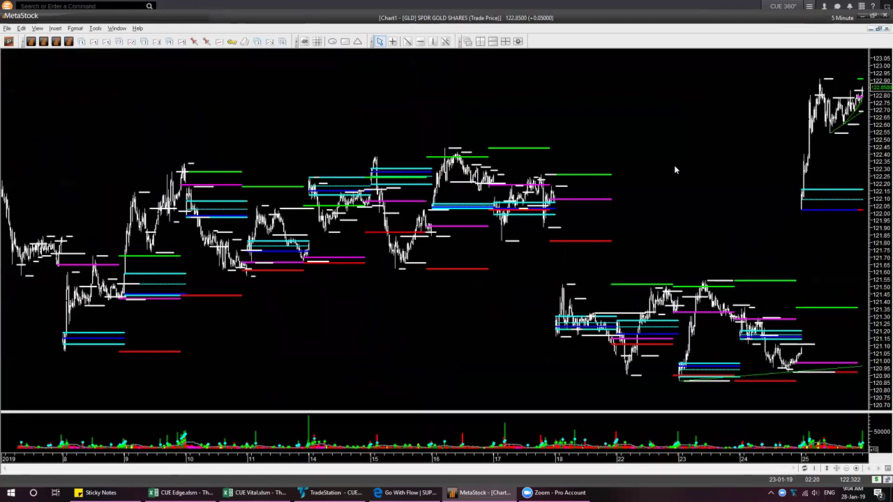
pyautogui.scroll(5, 675, 169)
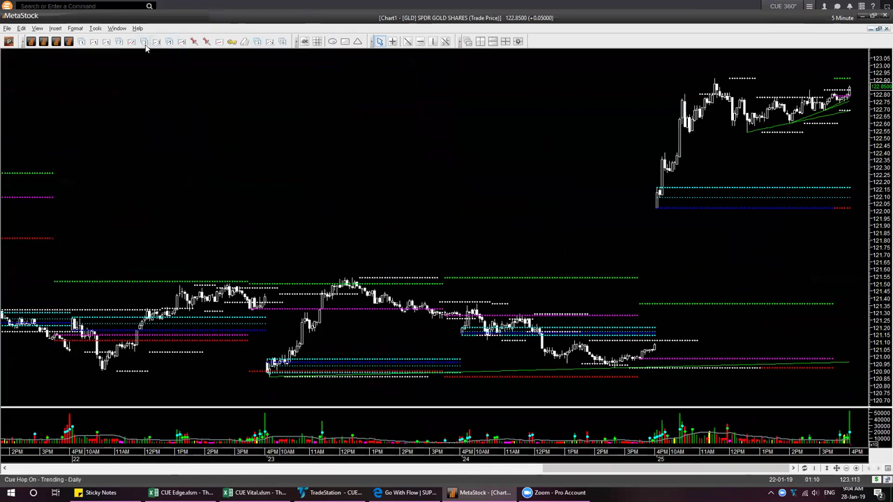
# Step: Try to apply the Cue Hop On - Trending - Daily template to the GLD chart
pyautogui.click(145, 42)
pyautogui.click(474, 272)
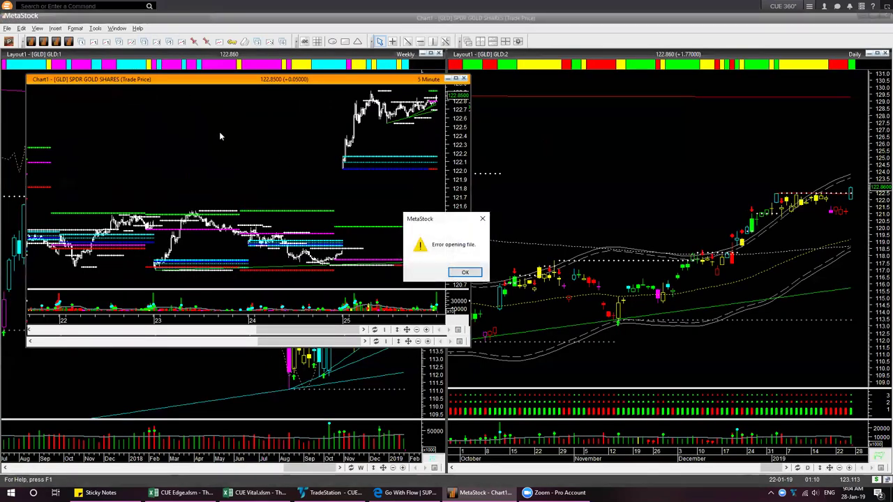
pyautogui.click(474, 272)
pyautogui.press('Escape')
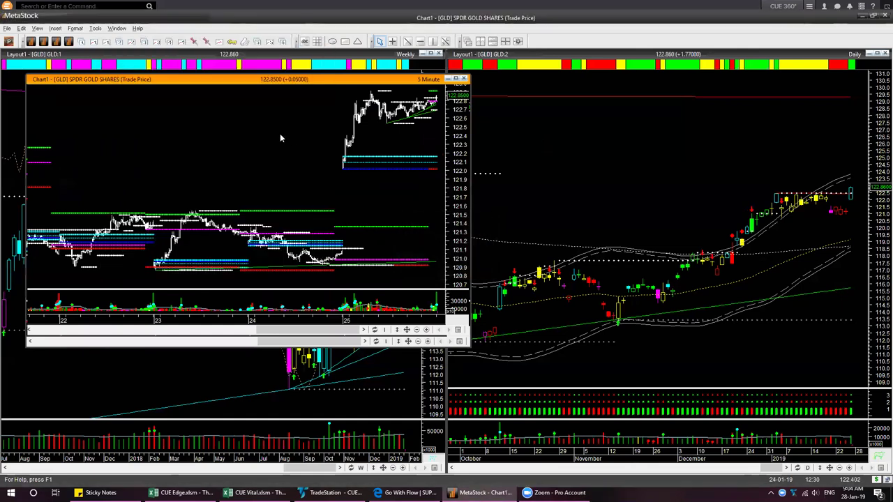
# Step: Apply the Cue Precise Entry - 5 Minute template to the GLD 5-minute chart
pyautogui.rightClick(281, 132)
pyautogui.click(315, 222)
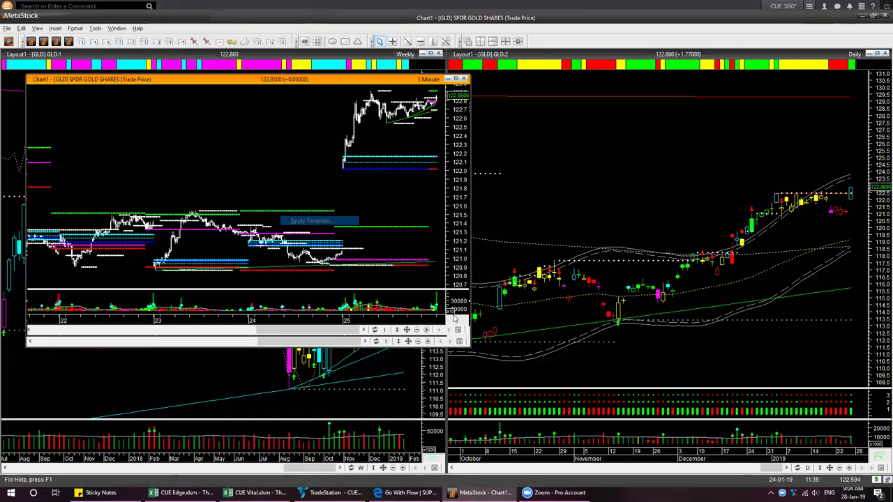
pyautogui.scroll(-3, 436, 246)
pyautogui.scroll(2, 435, 247)
pyautogui.scroll(-8, 434, 249)
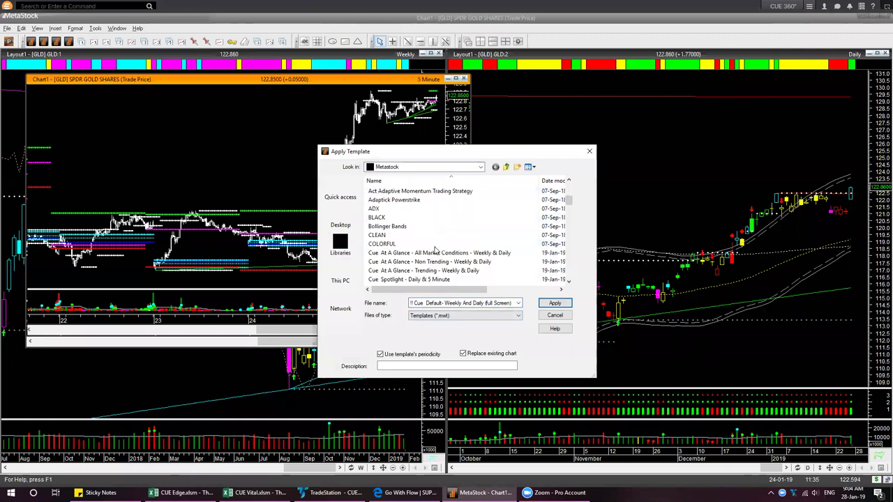
pyautogui.scroll(-2, 440, 260)
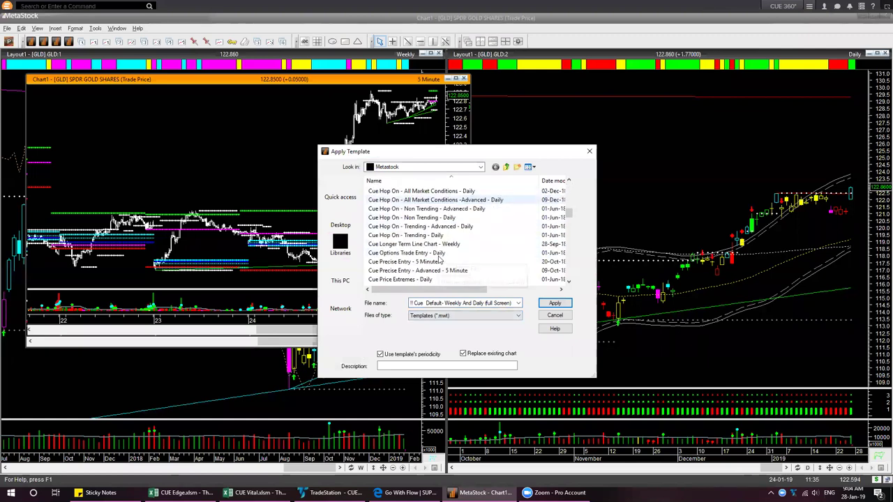
pyautogui.click(447, 263)
pyautogui.click(555, 303)
pyautogui.click(475, 273)
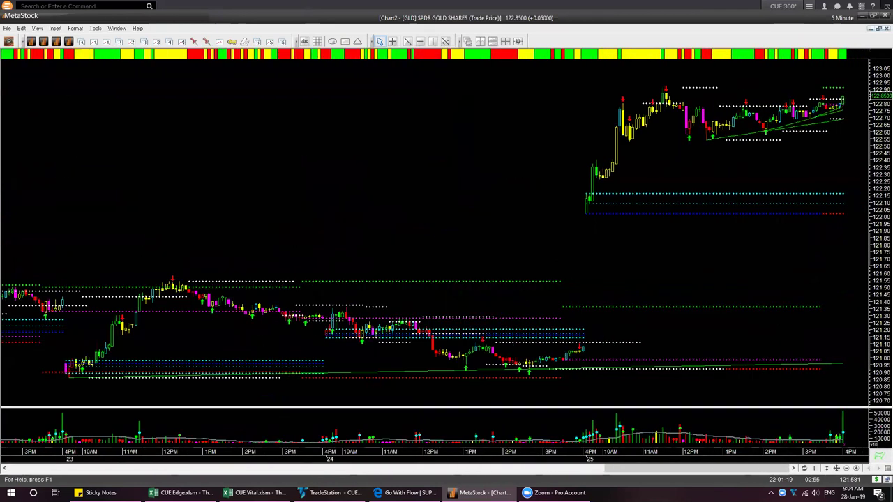
# Step: Annotate GLD's 25 January gap with arrows at the open, the green dotted level below the gap, and the cyan dotted level
pyautogui.moveTo(547, 219); pyautogui.dragTo(582, 215)
pyautogui.moveTo(574, 307); pyautogui.dragTo(634, 308)
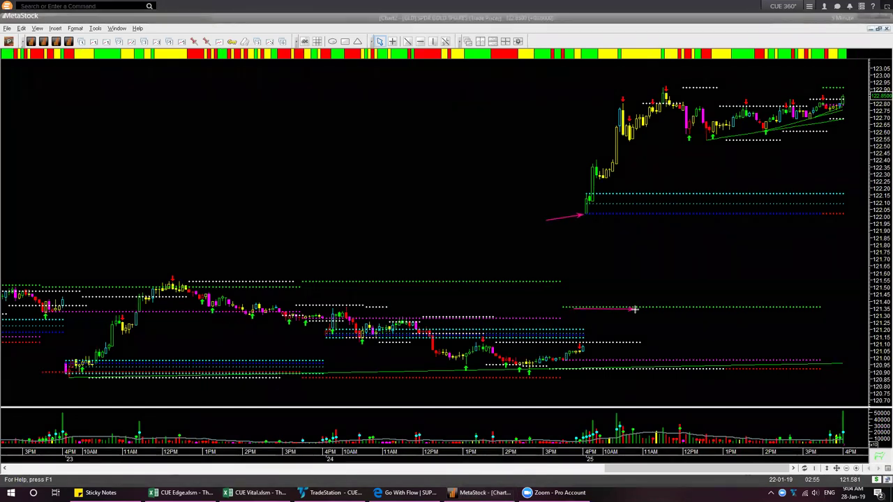
pyautogui.click(586, 305)
pyautogui.moveTo(588, 278); pyautogui.dragTo(590, 216)
pyautogui.moveTo(590, 194); pyautogui.dragTo(614, 194)
pyautogui.moveTo(526, 179); pyautogui.dragTo(593, 189)
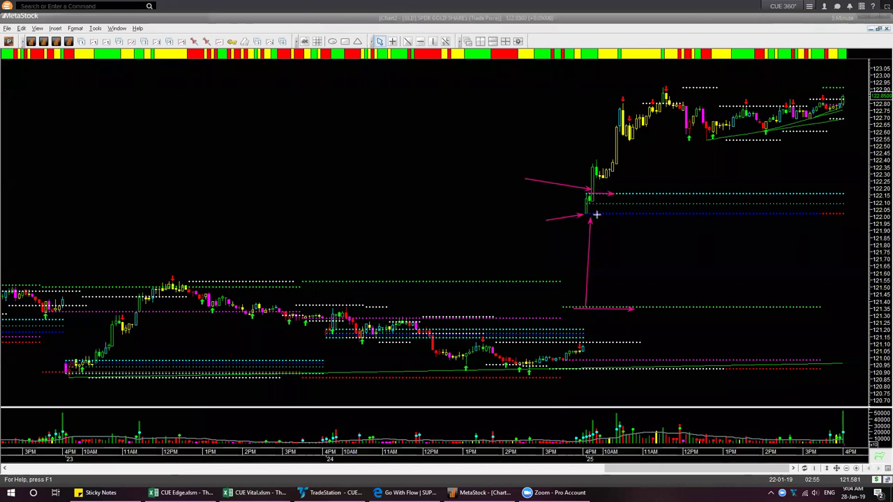
# Step: Mark the blue dotted level below GLD's opening bars and the rally above it with arrows, and clear all the annotations
pyautogui.moveTo(597, 221); pyautogui.dragTo(654, 221)
pyautogui.moveTo(603, 218); pyautogui.dragTo(647, 218)
pyautogui.moveTo(636, 129); pyautogui.dragTo(656, 130)
pyautogui.moveTo(630, 190); pyautogui.dragTo(643, 129)
pyautogui.moveTo(631, 214); pyautogui.dragTo(640, 198)
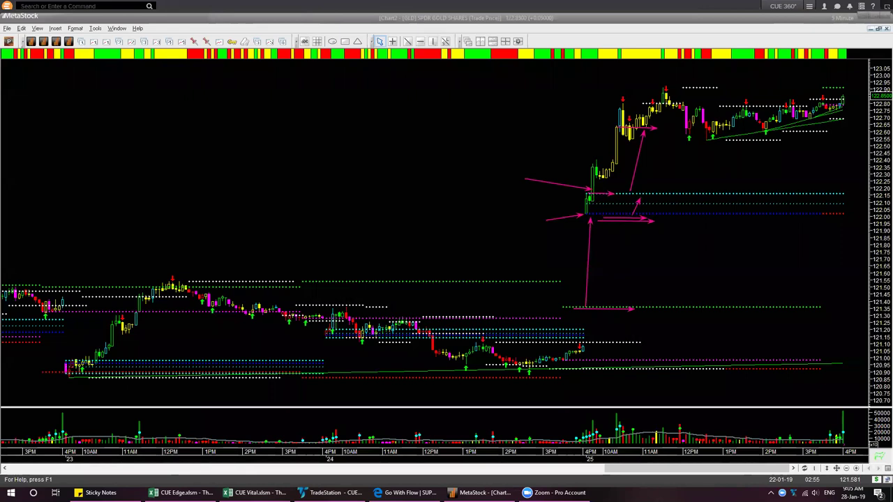
pyautogui.press('Escape')
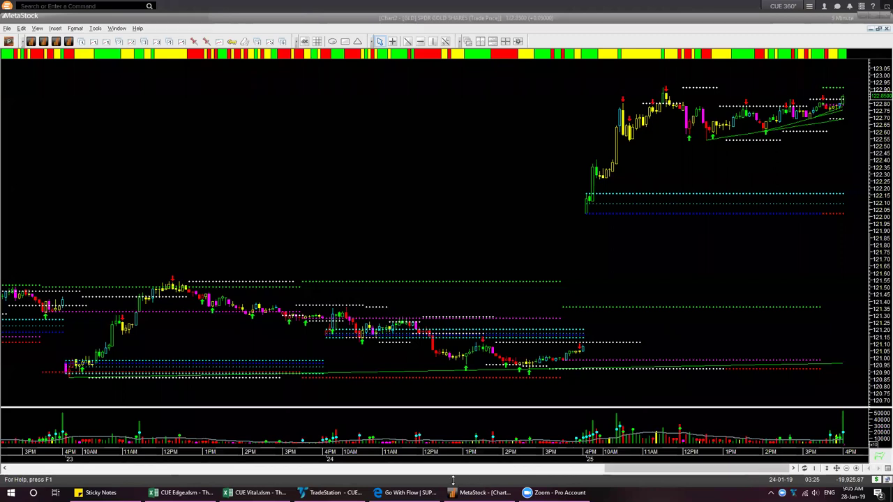
# Step: Check GLD's daily chart in TradeStation, close the 5-minute chart in MetaStock, and return to its daily GLD chart
pyautogui.click(314, 495)
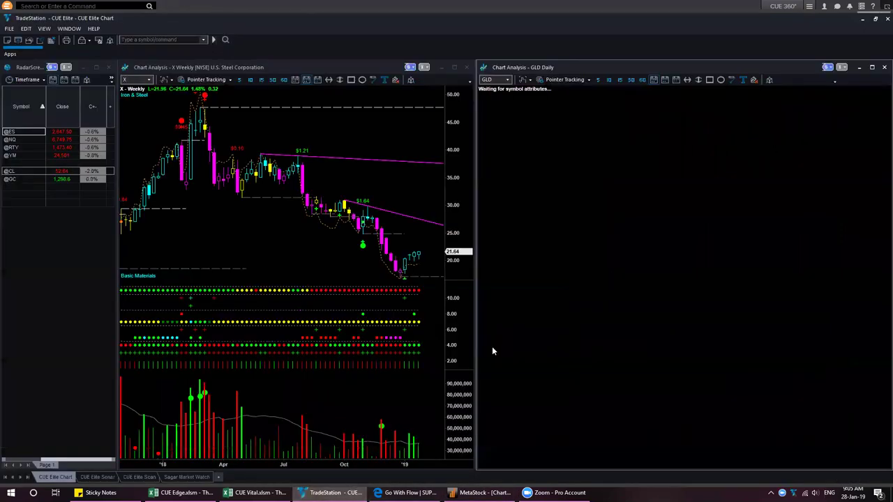
pyautogui.click(481, 492)
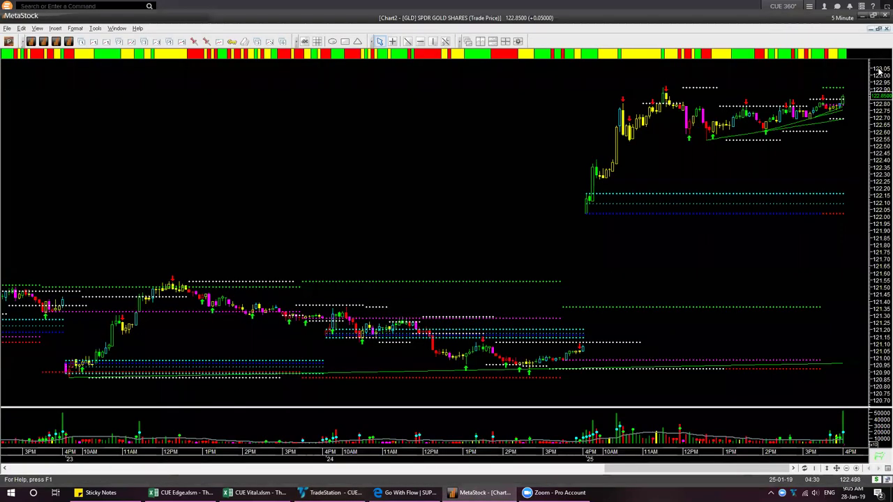
pyautogui.click(884, 29)
pyautogui.click(473, 272)
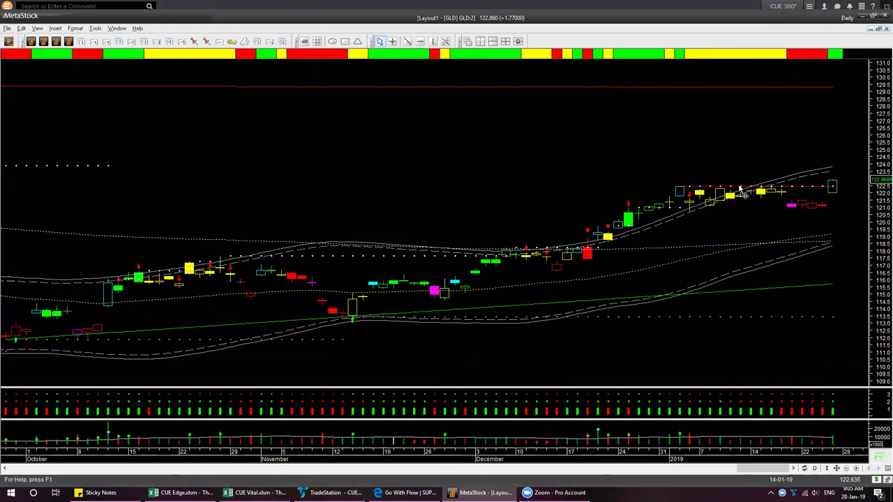
pyautogui.rightClick(724, 169)
pyautogui.click(683, 141)
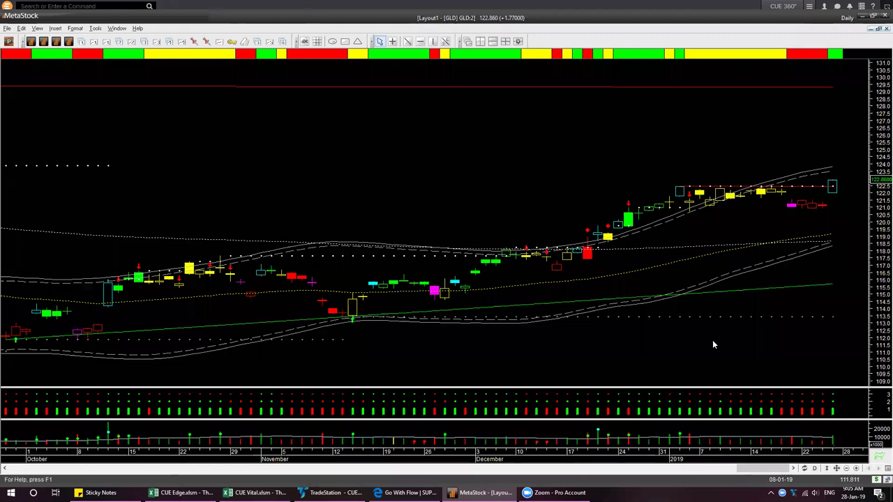
pyautogui.click(328, 493)
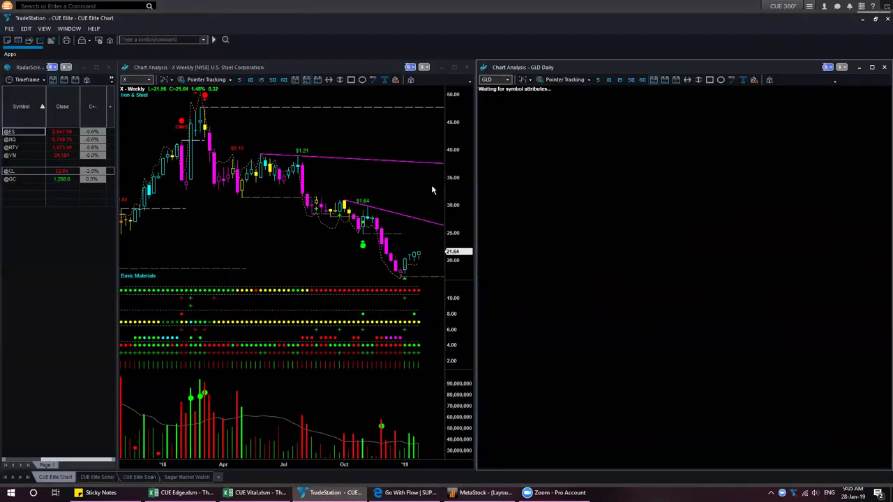
pyautogui.click(23, 131)
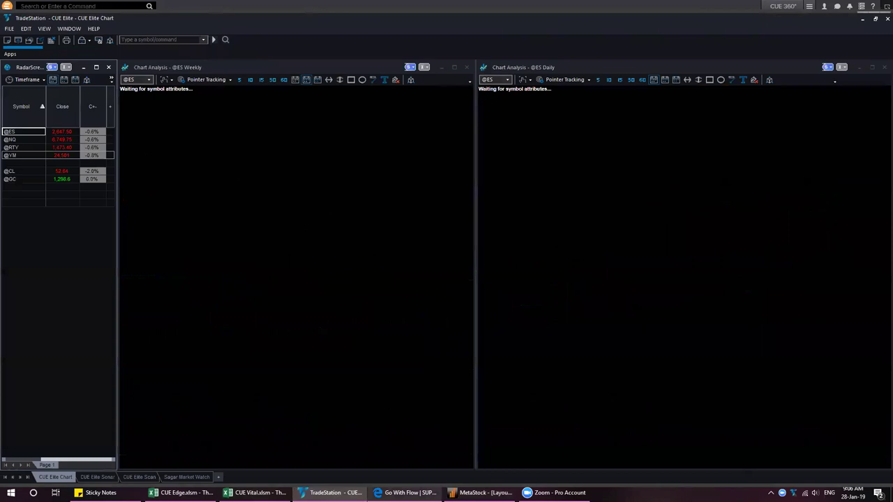
pyautogui.click(103, 171)
pyautogui.moveTo(103, 171); pyautogui.dragTo(147, 215)
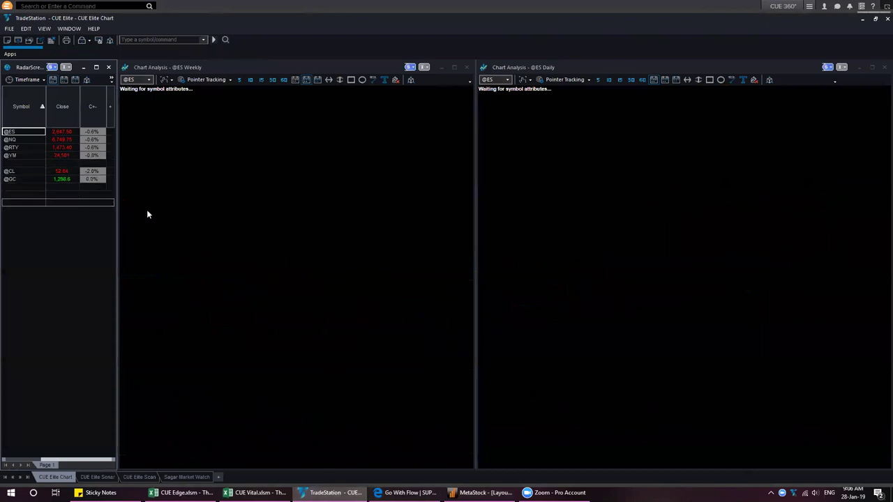
pyautogui.moveTo(238, 224); pyautogui.dragTo(187, 276)
pyautogui.click(410, 492)
pyautogui.click(162, 24)
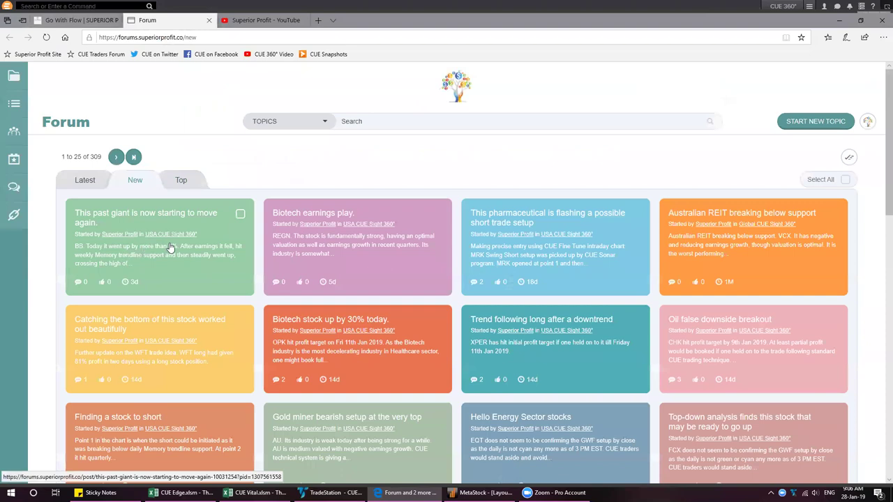
pyautogui.click(174, 39)
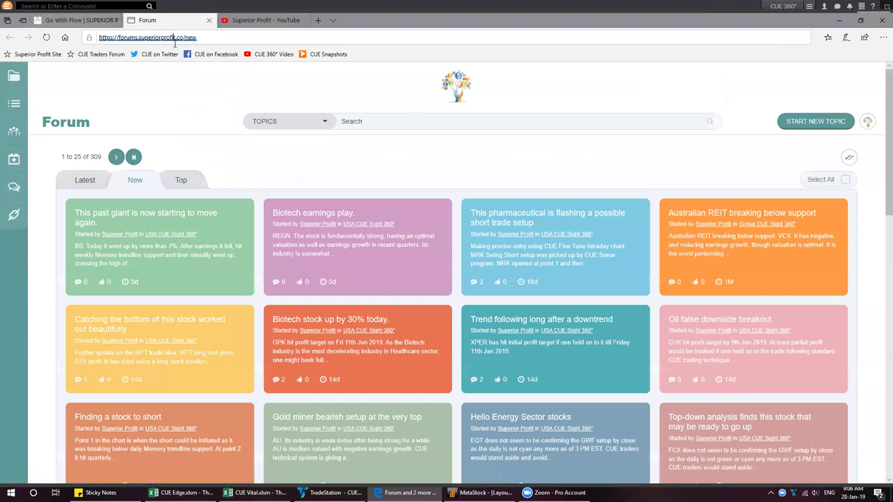
pyautogui.click(282, 176)
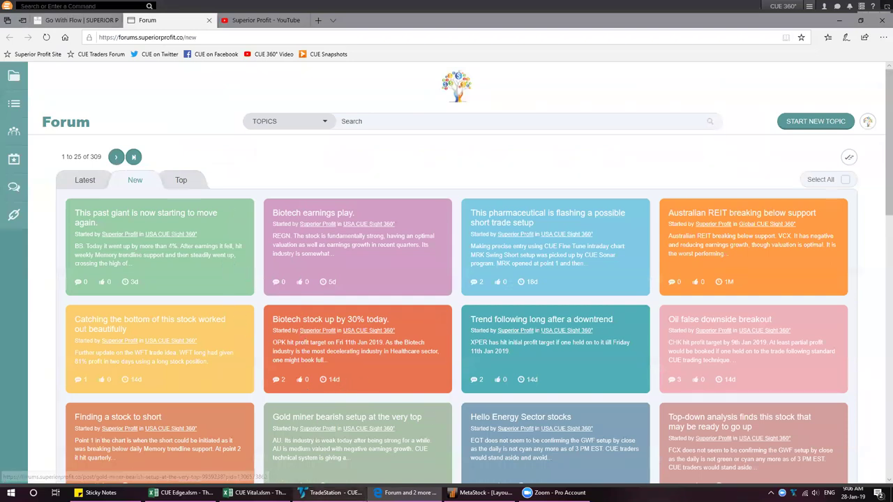
pyautogui.click(321, 494)
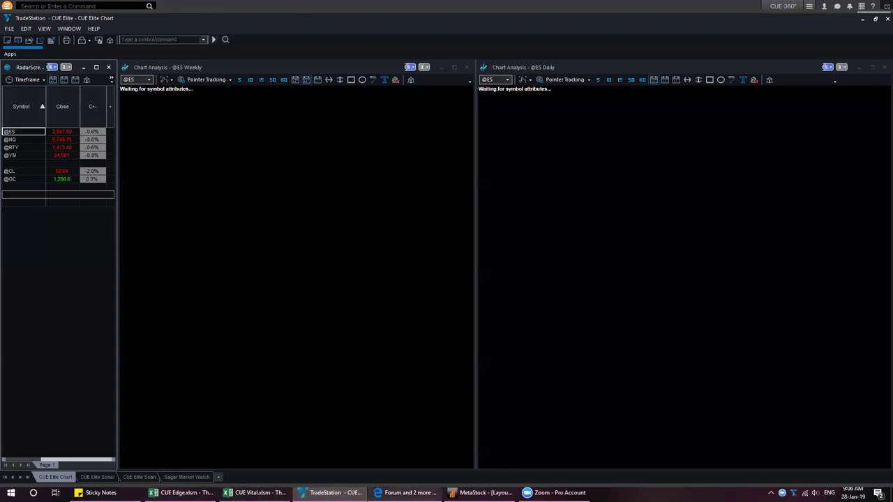
pyautogui.click(411, 492)
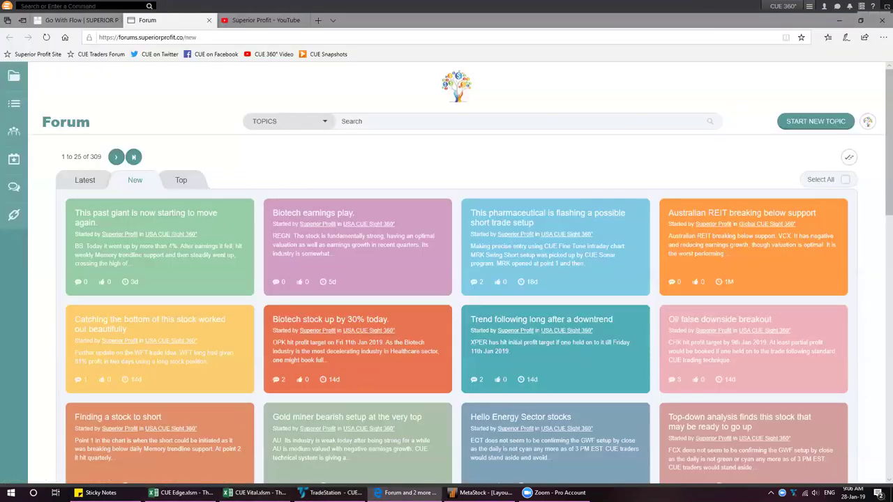